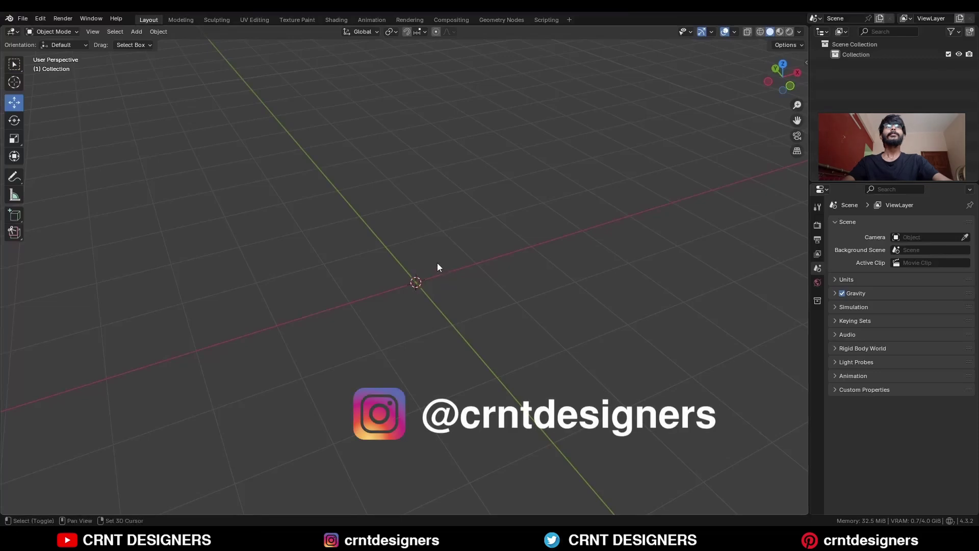
# Add a 24-vertex mesh circle with 1 m radius and fill it with a face
pyautogui.hotkey('shift', 'a')
pyautogui.moveTo(435, 262)
pyautogui.click(478, 283)
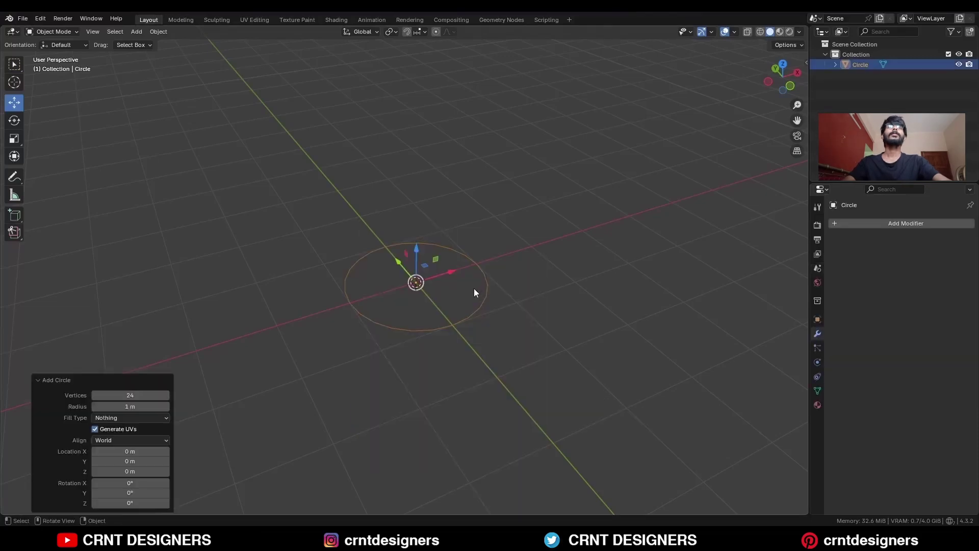
pyautogui.click(784, 65)
pyautogui.press('Tab')
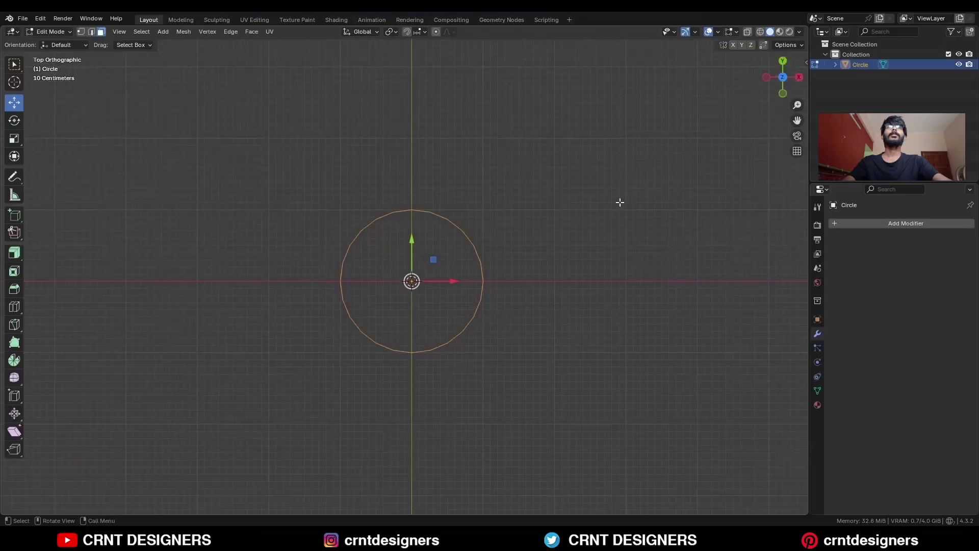
pyautogui.press('f')
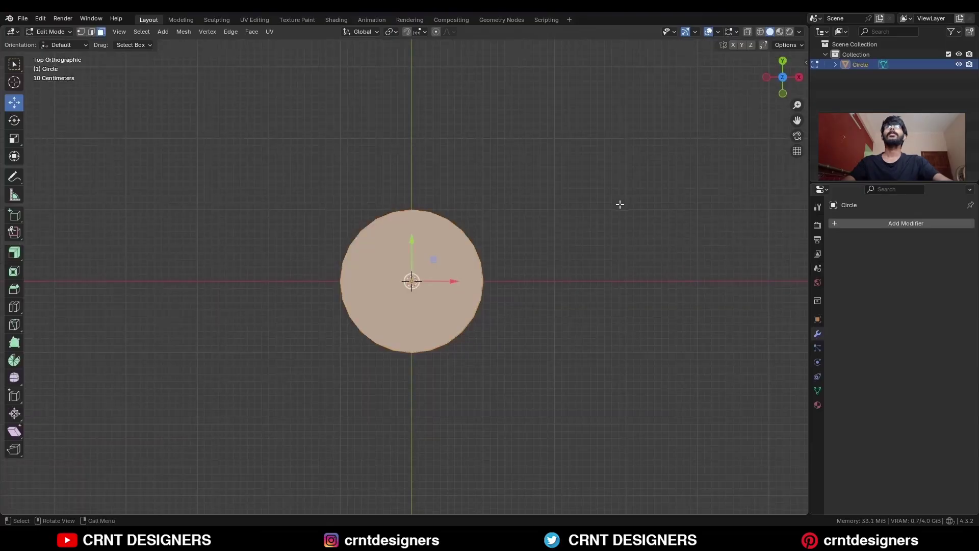
# Inset the circular face deeply so that a small disc remains around the centre
pyautogui.scroll(3, 635, 254)
pyautogui.press('i')
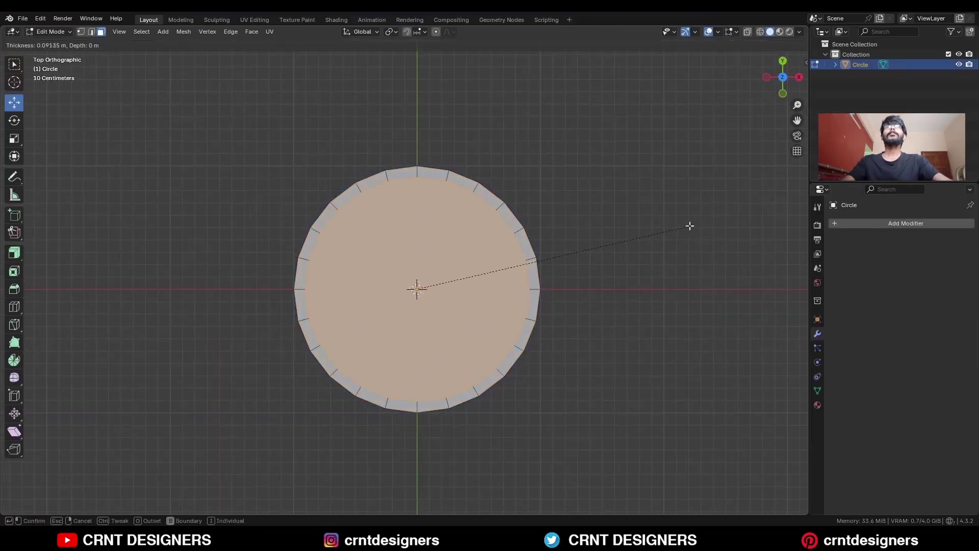
pyautogui.click(616, 250)
pyautogui.click(462, 324)
pyautogui.keyDown('shift'); pyautogui.moveTo(461, 307); pyautogui.dragTo(461, 271, button='middle'); pyautogui.keyUp('shift')
# Split the inner disc along the X axis and delete all faces on the negative Y half
pyautogui.press('1')
pyautogui.moveTo(400, 250); pyautogui.dragTo(372, 249)
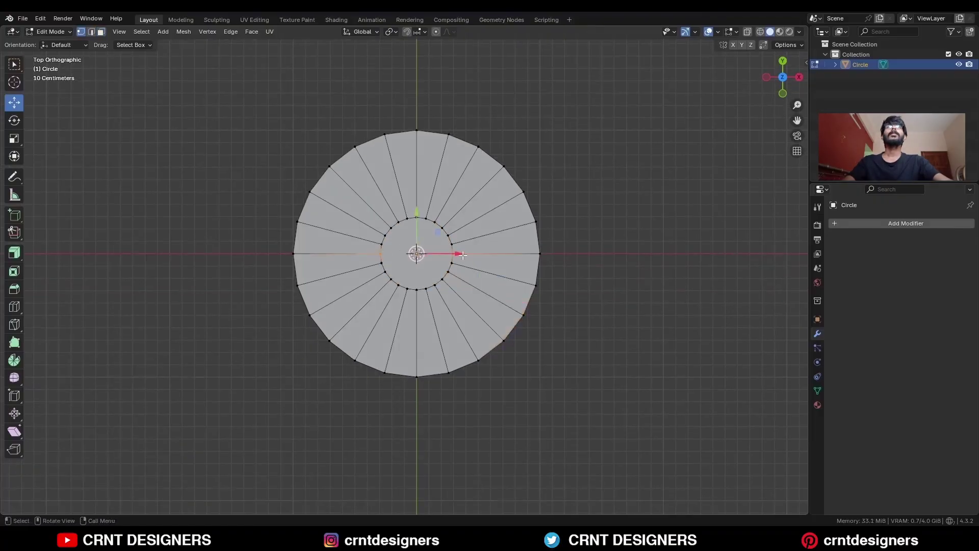
pyautogui.press('3')
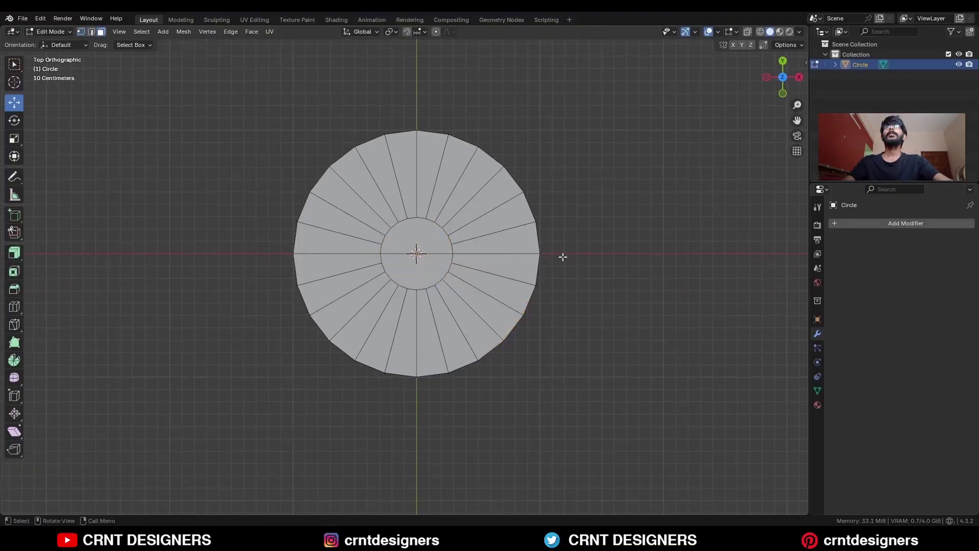
pyautogui.moveTo(563, 257); pyautogui.dragTo(276, 380)
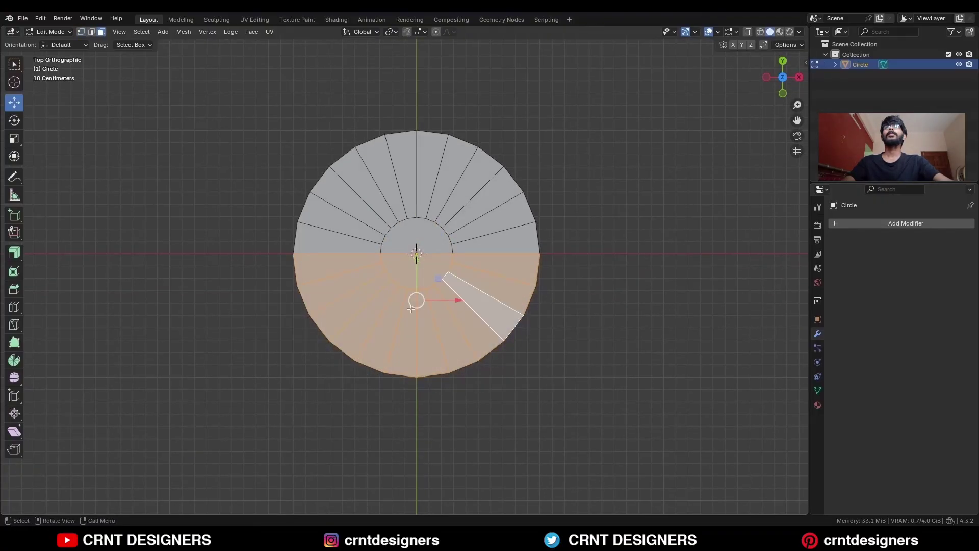
pyautogui.press('x')
pyautogui.click(427, 267)
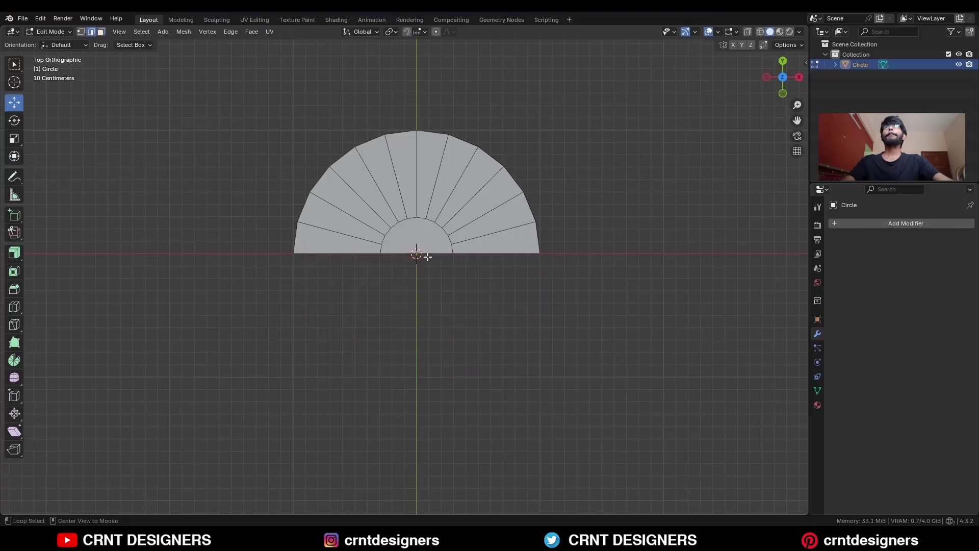
# Extrude the half disc's straight edges about 3 m along negative Y to form a long body with one rounded end
pyautogui.keyDown('alt'); pyautogui.click(428, 256); pyautogui.keyUp('alt')
pyautogui.scroll(-3, 427, 256)
pyautogui.keyDown('shift'); pyautogui.moveTo(420, 253); pyautogui.dragTo(419, 206, button='middle'); pyautogui.keyUp('shift')
pyautogui.press('e')
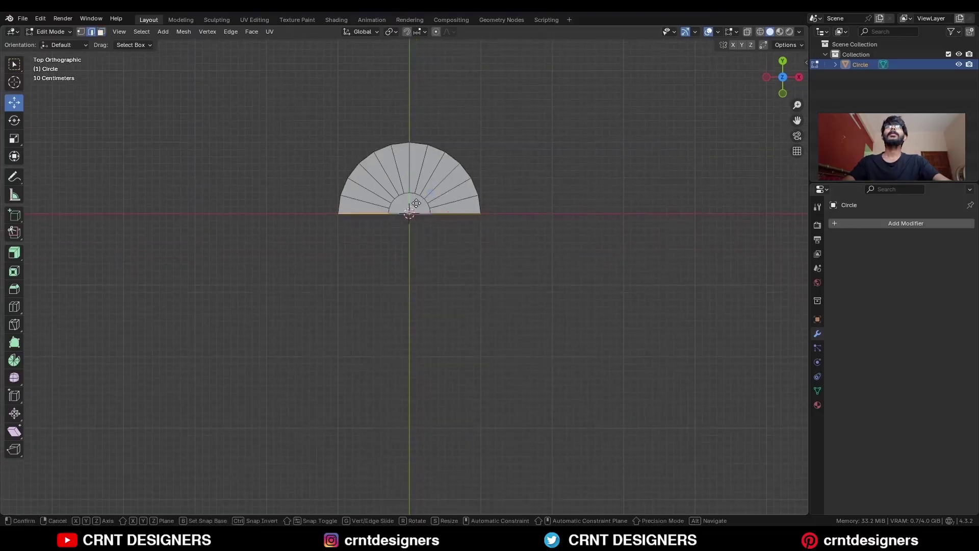
pyautogui.rightClick(402, 181)
pyautogui.keyDown('ctrl'); pyautogui.moveTo(408, 170); pyautogui.dragTo(420, 317); pyautogui.keyUp('ctrl')
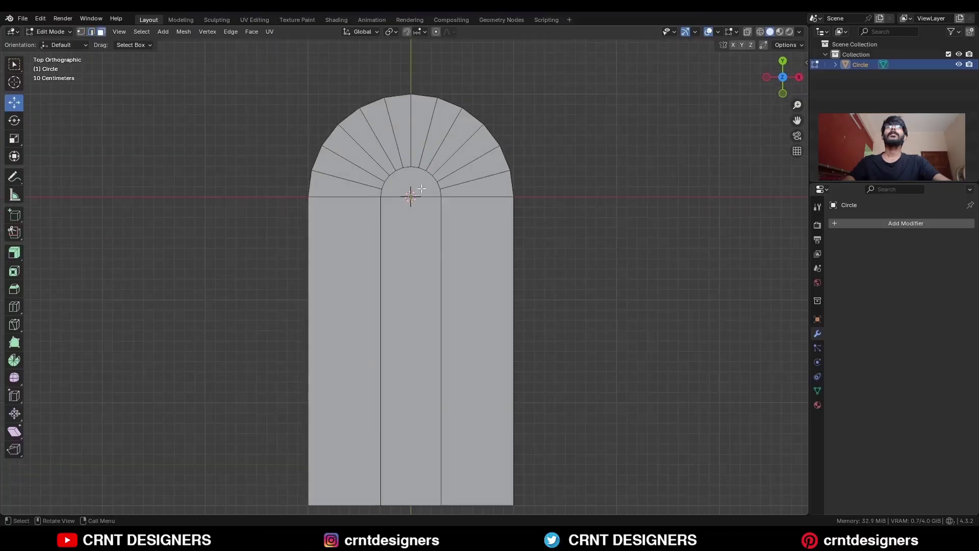
# Raise the central strip and its rounded cap 0.4 m along Z so the surrounding faces slope
pyautogui.click(421, 189)
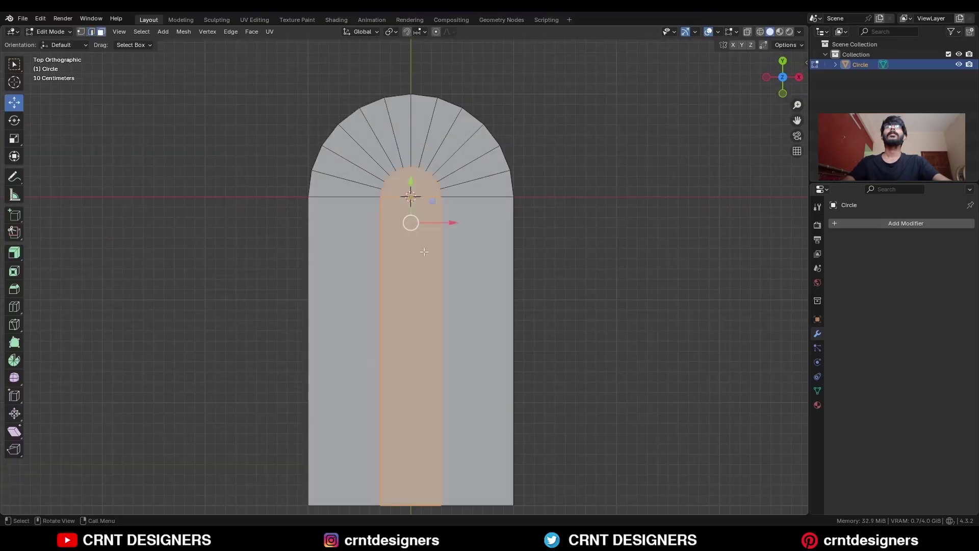
pyautogui.moveTo(409, 192); pyautogui.dragTo(364, 219, button='middle')
pyautogui.click(784, 83)
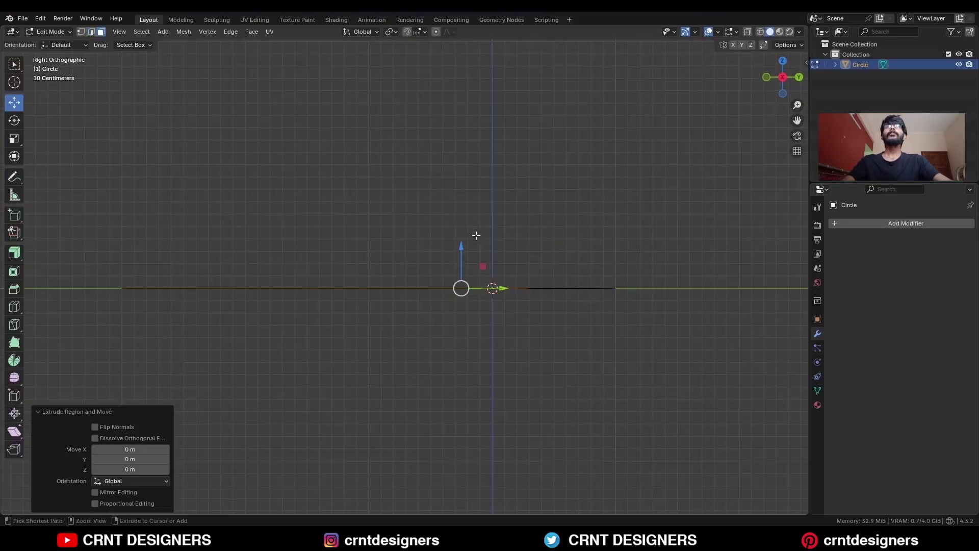
pyautogui.hotkey('ctrl', 'z')
pyautogui.moveTo(463, 250); pyautogui.dragTo(463, 207)
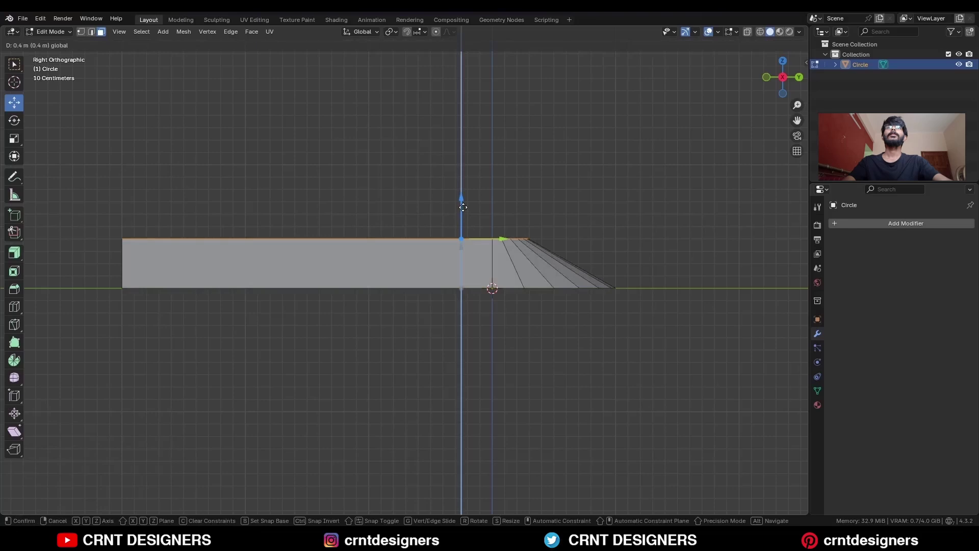
pyautogui.click(463, 207)
# Extrude the body's outer border edges straight down to form a vertical side wall
pyautogui.moveTo(597, 173); pyautogui.dragTo(516, 328, button='middle')
pyautogui.press('2')
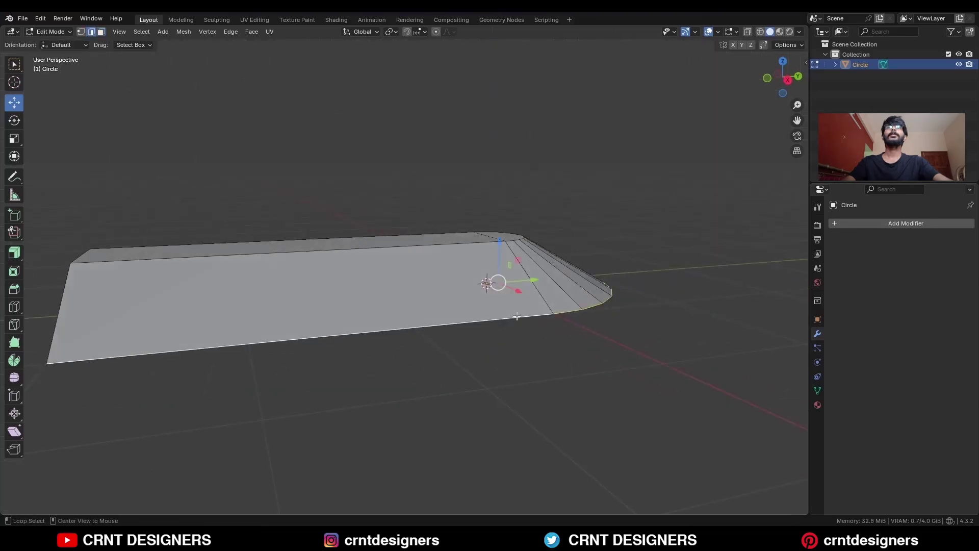
pyautogui.click(788, 80)
pyautogui.press('e')
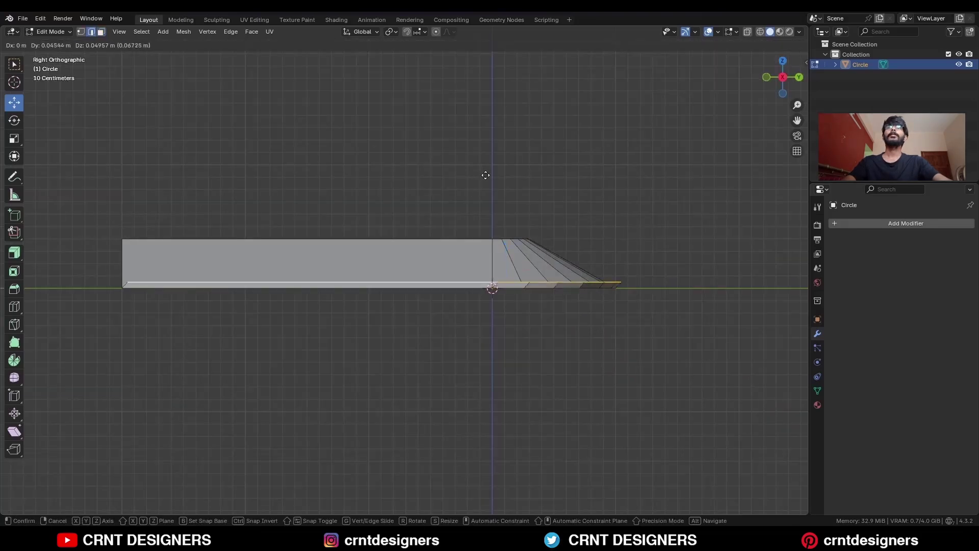
pyautogui.rightClick(501, 246)
# Add one centred loop cut along the sloped faces around the raised strip
pyautogui.moveTo(509, 249); pyautogui.dragTo(556, 175, button='middle')
pyautogui.hotkey('ctrl', 'r')
pyautogui.click(516, 249)
pyautogui.rightClick(516, 249)
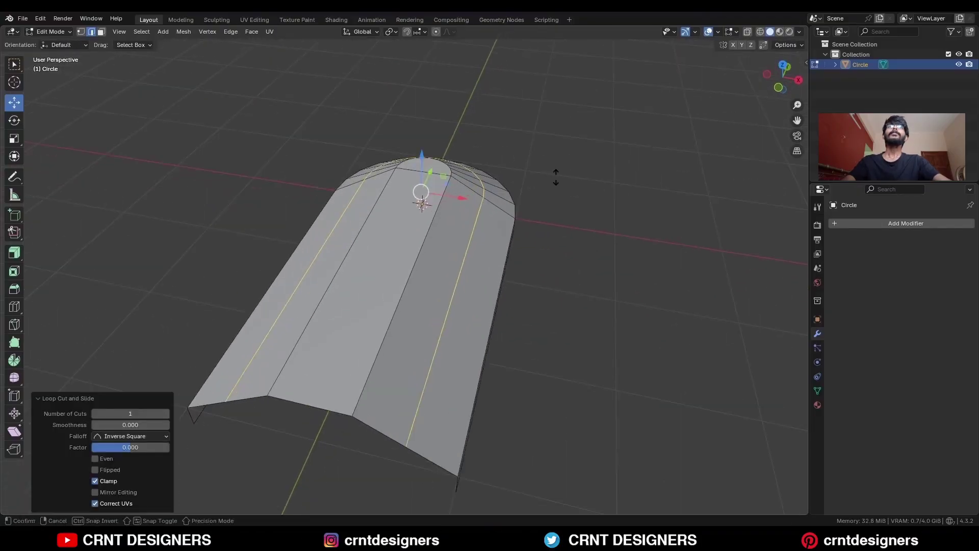
# Shrink the new edge loop inward with an offset of -0.1 m and Offset Even enabled
pyautogui.hotkey('alt', 's')
pyautogui.click(556, 183)
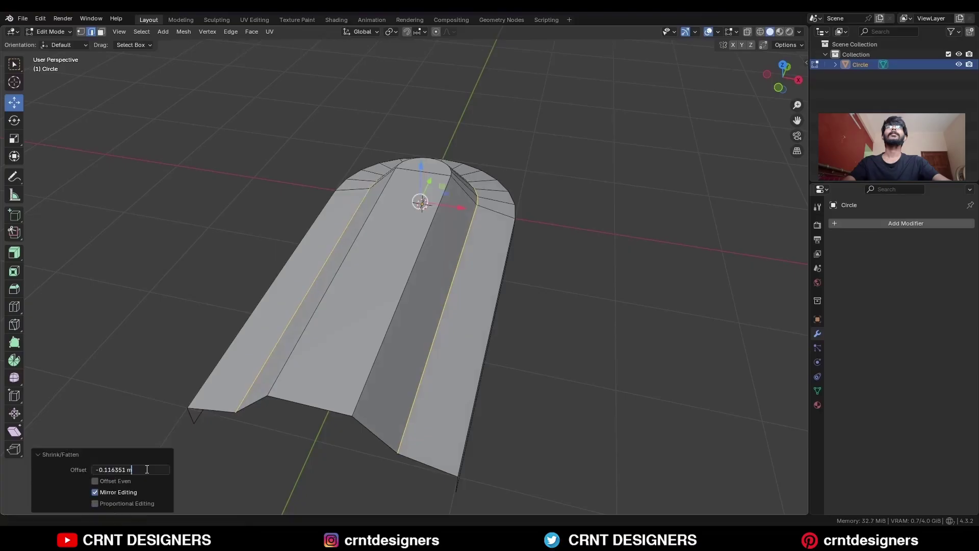
pyautogui.moveTo(147, 469); pyautogui.dragTo(105, 460)
pyautogui.write('1')
pyautogui.press('Return')
pyautogui.click(95, 482)
# Bevel the lowered edge loop with four segments to turn the slope into a smooth concave curve
pyautogui.moveTo(495, 357); pyautogui.dragTo(540, 306, button='middle')
pyautogui.hotkey('ctrl', 'b')
pyautogui.scroll(2, 566, 319)
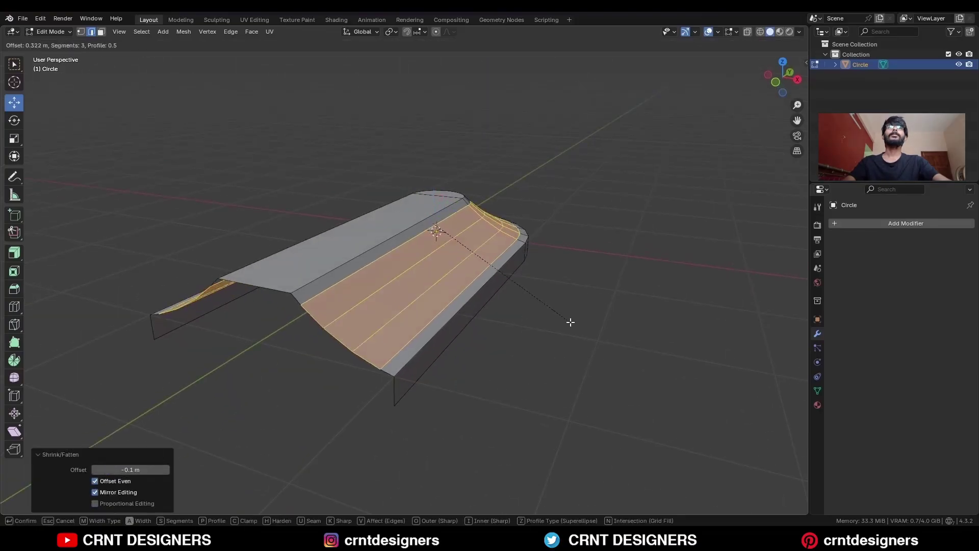
pyautogui.scroll(1, 570, 322)
pyautogui.click(570, 324)
pyautogui.moveTo(569, 323); pyautogui.dragTo(549, 349, button='middle')
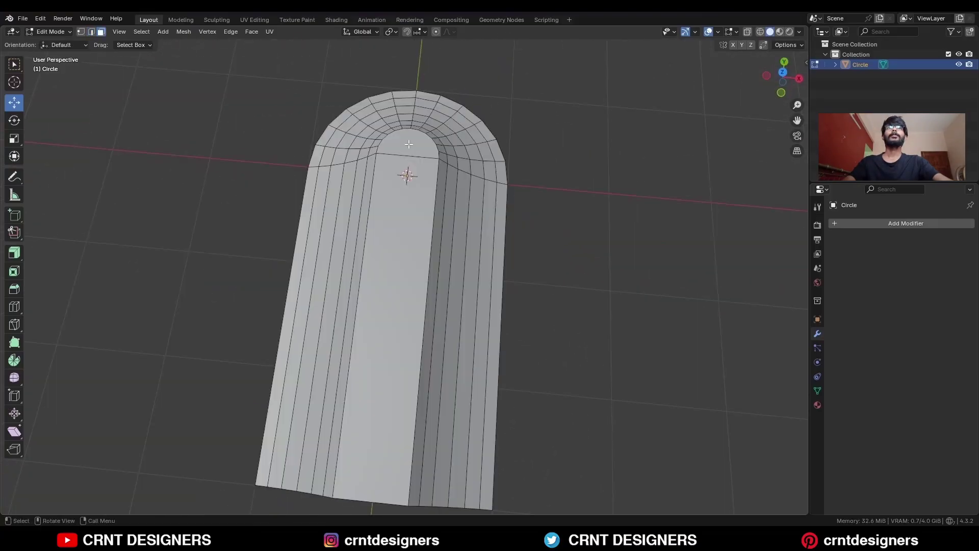
# Inset the two raised central faces by 0.12 m with Boundary disabled, keeping the straight end open
pyautogui.click(409, 144)
pyautogui.keyDown('shift'); pyautogui.click(406, 176); pyautogui.keyUp('shift')
pyautogui.keyDown('shift'); pyautogui.moveTo(516, 223); pyautogui.dragTo(587, 195, button='middle'); pyautogui.keyUp('shift')
pyautogui.press('i')
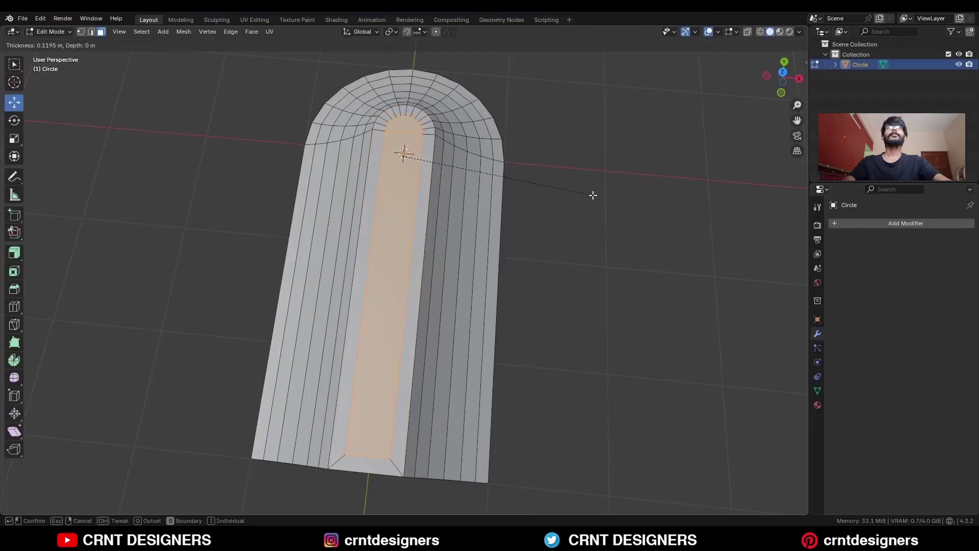
pyautogui.click(592, 195)
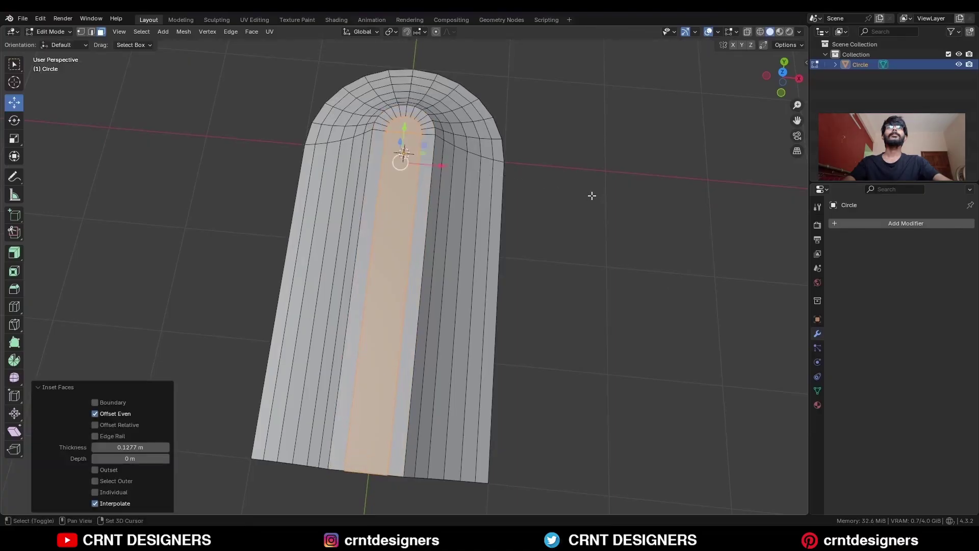
# Extrude the inset strip about 0.1 m downward to create a recessed channel
pyautogui.moveTo(592, 195); pyautogui.dragTo(513, 246, button='middle')
pyautogui.press('e')
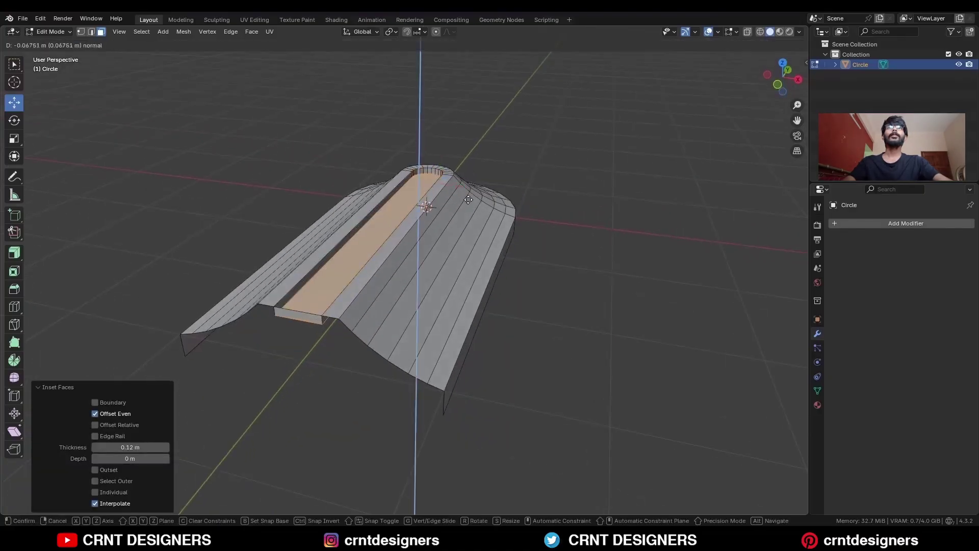
pyautogui.click(466, 202)
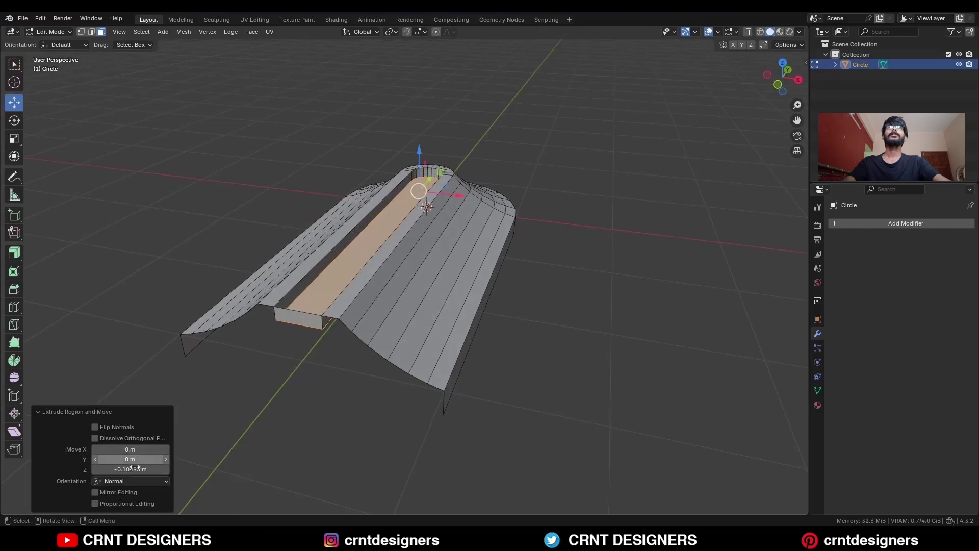
# Delete the extruded face at the channel's straight end and close the body's open end with a face
pyautogui.press('x')
pyautogui.click(341, 302)
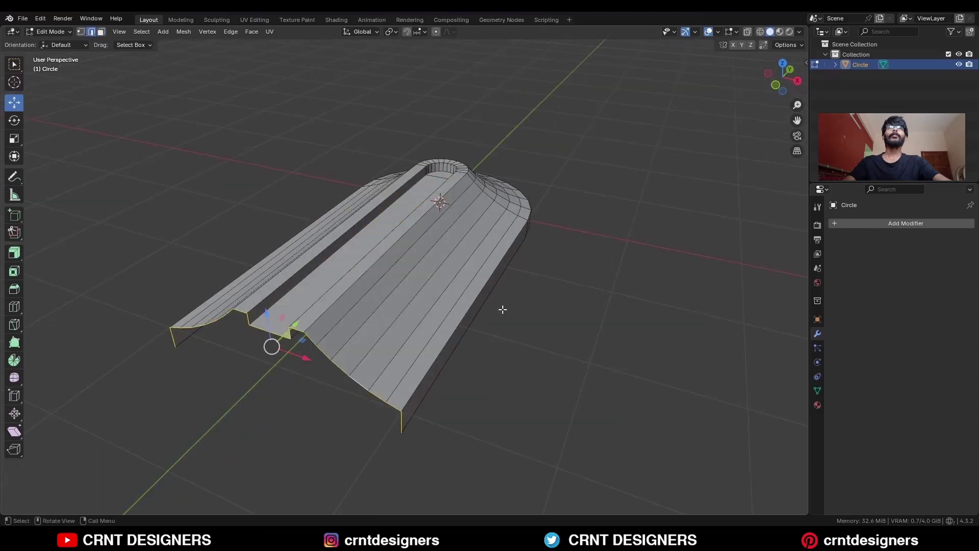
pyautogui.press('f')
pyautogui.hotkey('alt', 'a')
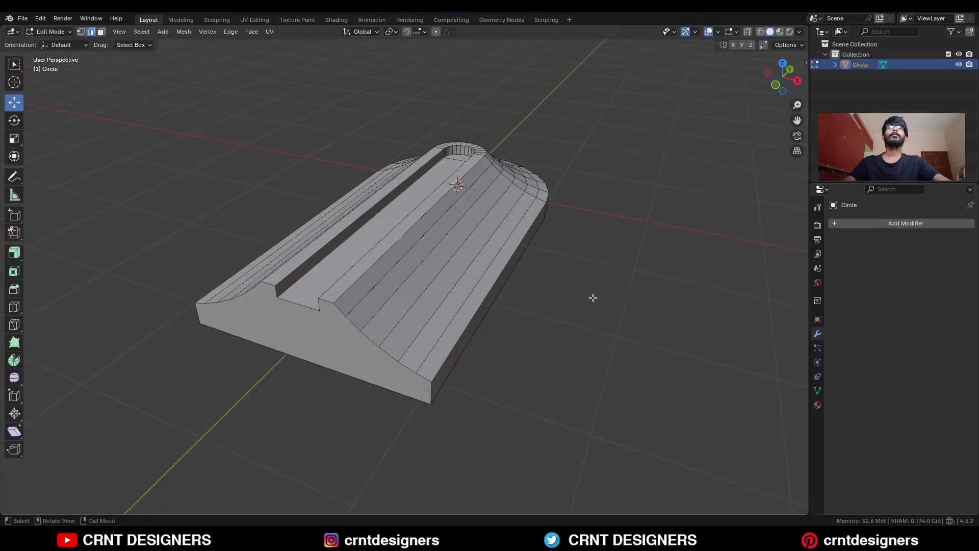
# Add a cube as a separate object and move it -1.5 m along Y and about 1.6 m along X
pyautogui.press('Tab')
pyautogui.press('KP_7')
pyautogui.hotkey('shift', 'a')
pyautogui.moveTo(487, 173)
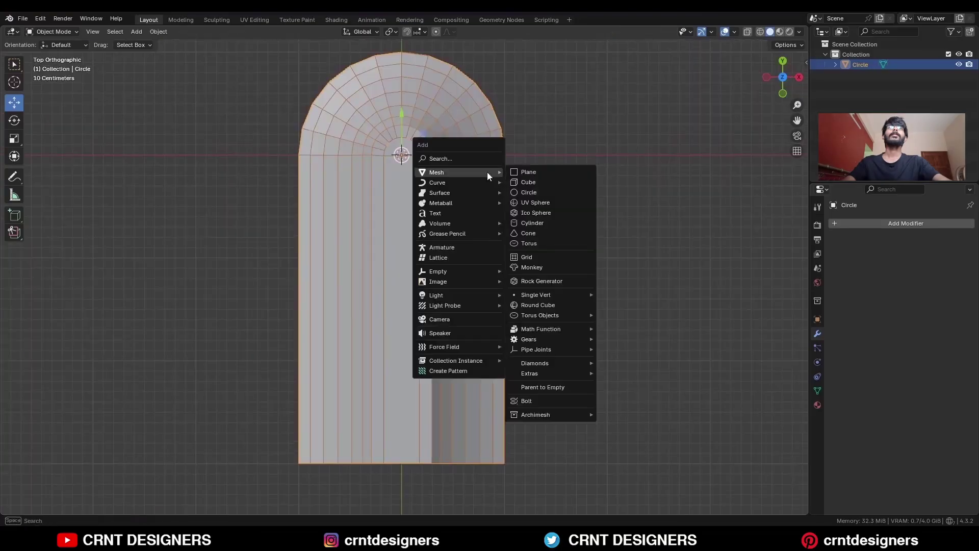
pyautogui.click(537, 183)
pyautogui.write('gy-1.5')
pyautogui.press('Return')
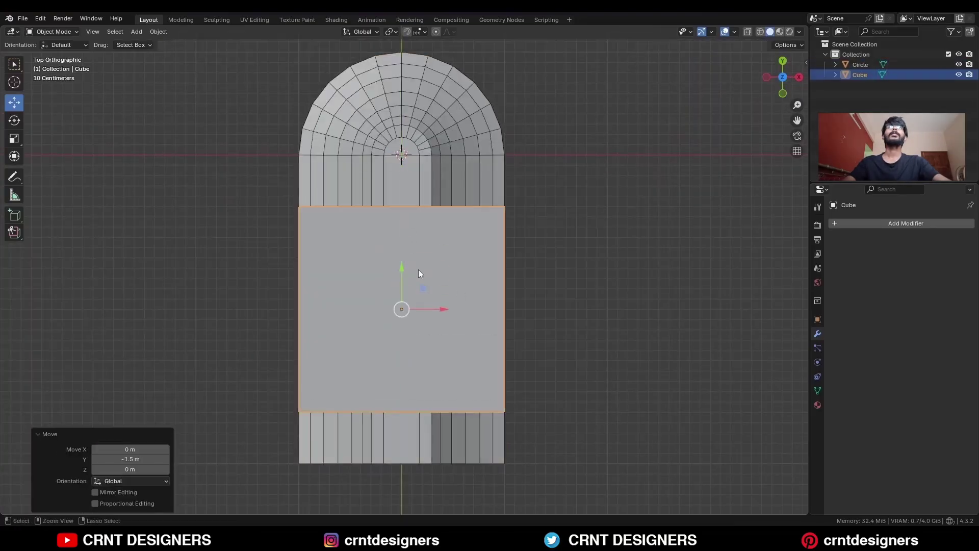
pyautogui.press('g')
pyautogui.press('x')
pyautogui.click(637, 312)
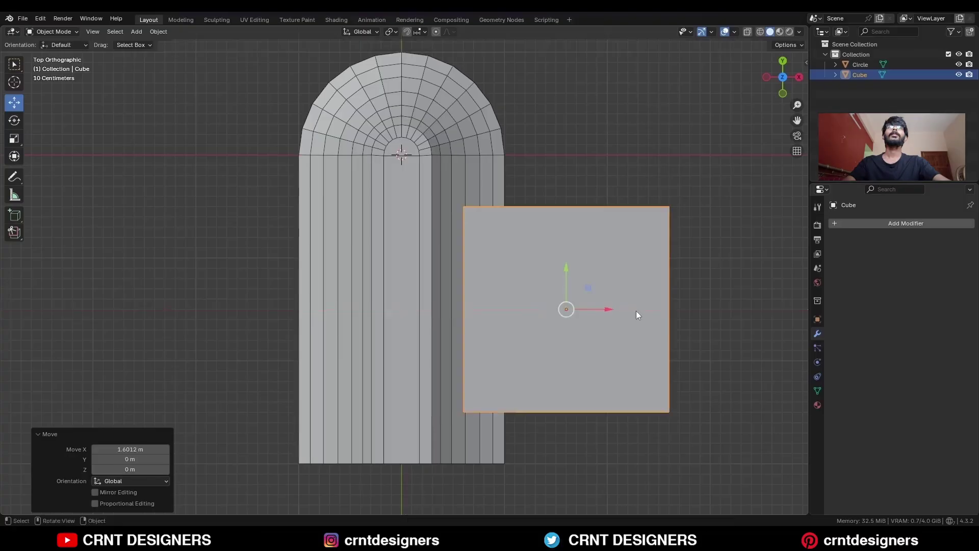
# Move the cube's outer side -1.2 m along X and stretch it along Y, making a trapezoid as long as the body's straight part
pyautogui.press('Tab')
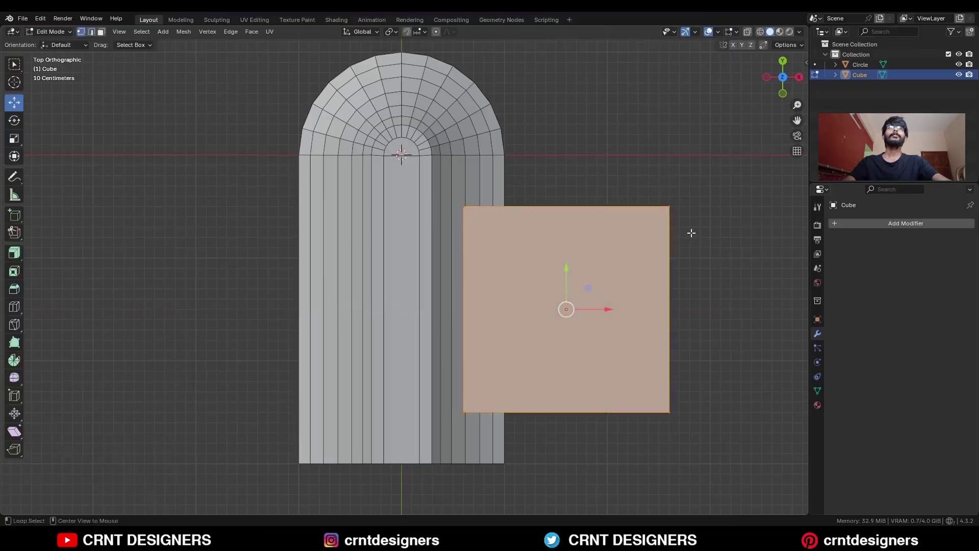
pyautogui.hotkey('alt', 'z')
pyautogui.moveTo(717, 162); pyautogui.dragTo(602, 391)
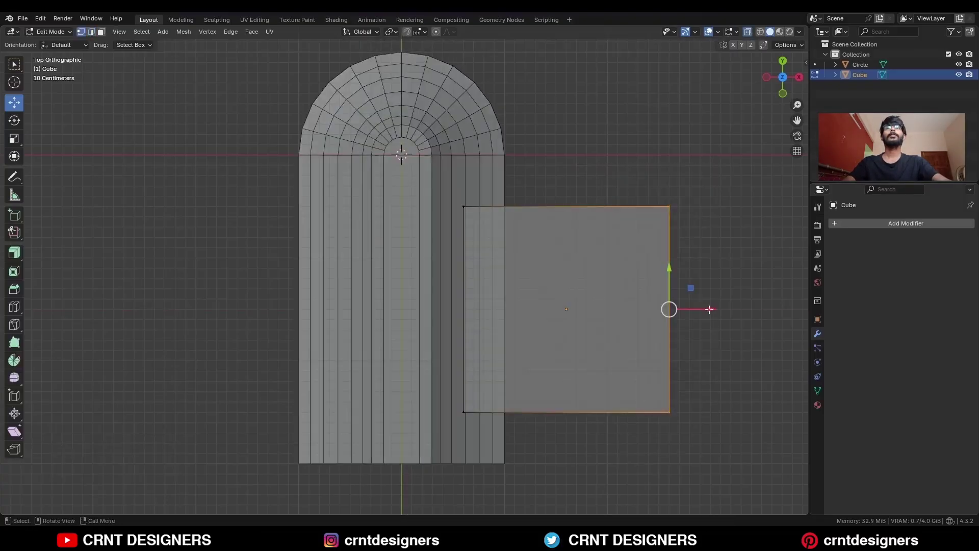
pyautogui.moveTo(709, 309); pyautogui.dragTo(587, 308)
pyautogui.press('s')
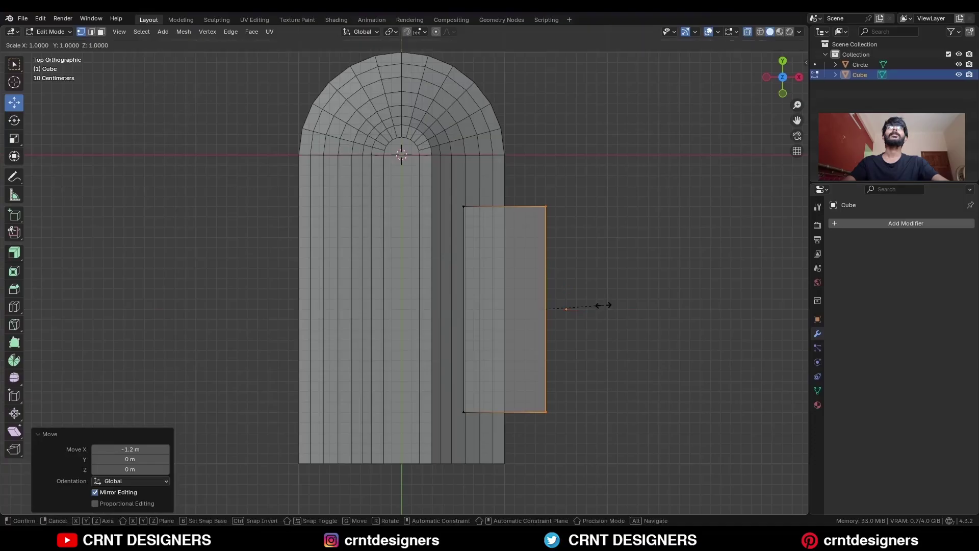
pyautogui.press('y')
pyautogui.click(632, 307)
pyautogui.press('Tab')
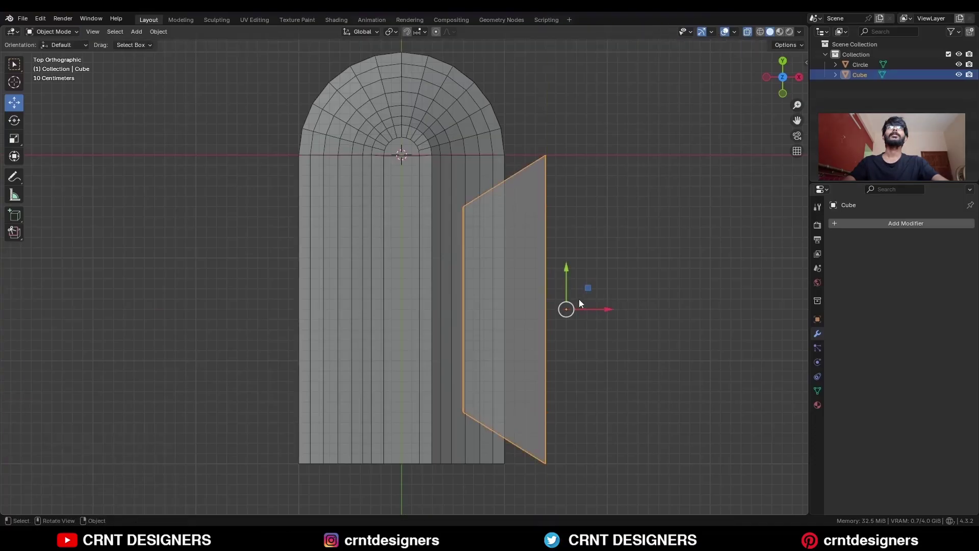
# Scale the trapezoidal block to about 0.87 and move it about -0.11 m along X into the body
pyautogui.press('s')
pyautogui.click(619, 304)
pyautogui.press('g')
pyautogui.press('x')
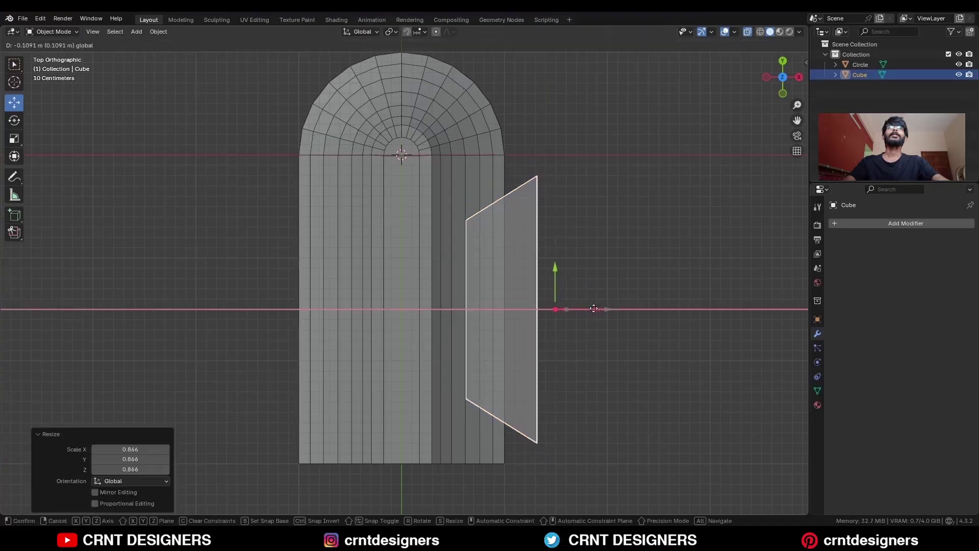
pyautogui.click(590, 309)
# Apply the trapezoidal block's scale and open its mesh for editing
pyautogui.hotkey('ctrl', 'a')
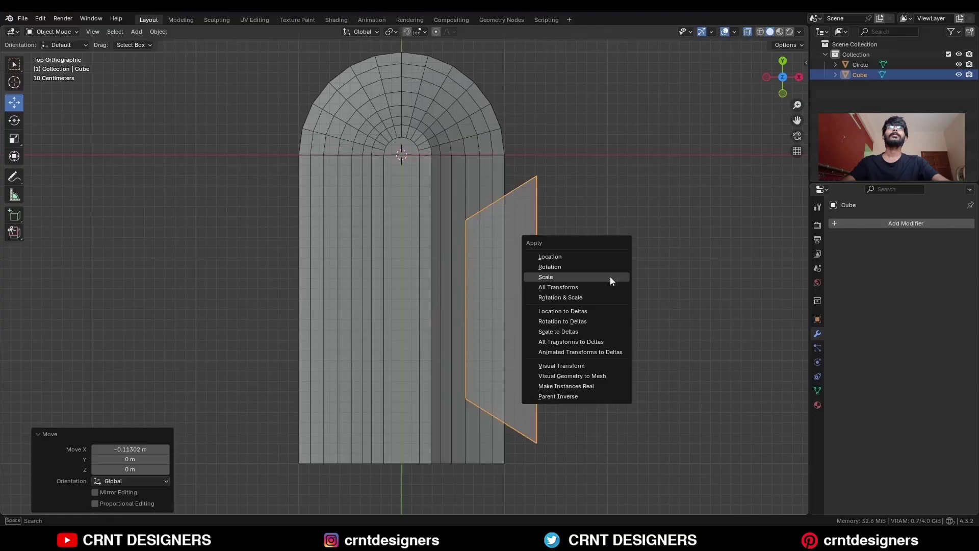
pyautogui.click(610, 277)
pyautogui.press('Tab')
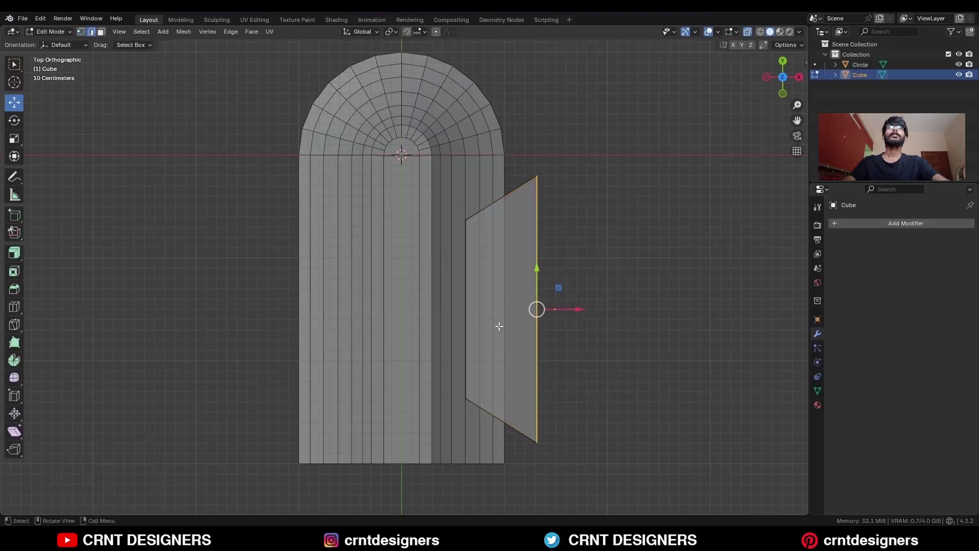
# Bevel the trapezoidal block's two inner vertical edges by about 0.16 m with two segments and leave its mesh editing
pyautogui.moveTo(485, 334); pyautogui.dragTo(444, 433)
pyautogui.keyDown('shift'); pyautogui.moveTo(487, 194); pyautogui.dragTo(442, 260); pyautogui.keyUp('shift')
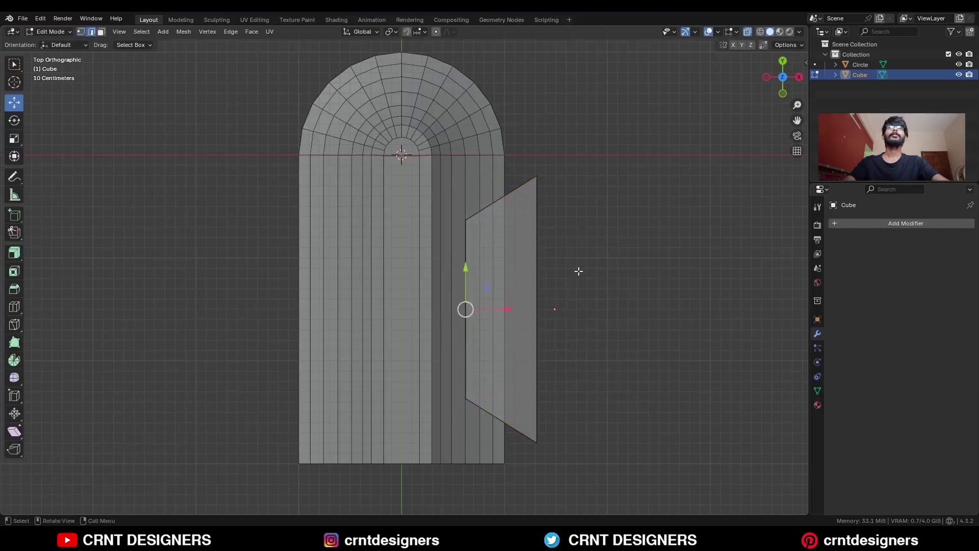
pyautogui.hotkey('ctrl', 'b')
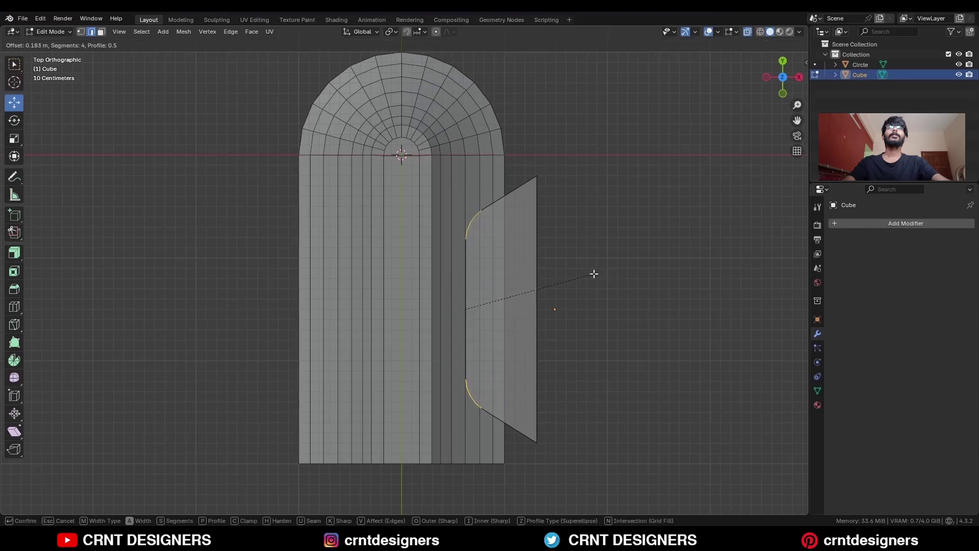
pyautogui.click(594, 274)
pyautogui.moveTo(580, 314); pyautogui.dragTo(594, 270, button='middle')
pyautogui.hotkey('alt', 'z')
pyautogui.hotkey('ctrl', 'z')
pyautogui.hotkey('ctrl', 'b')
pyautogui.scroll(-2, 606, 300)
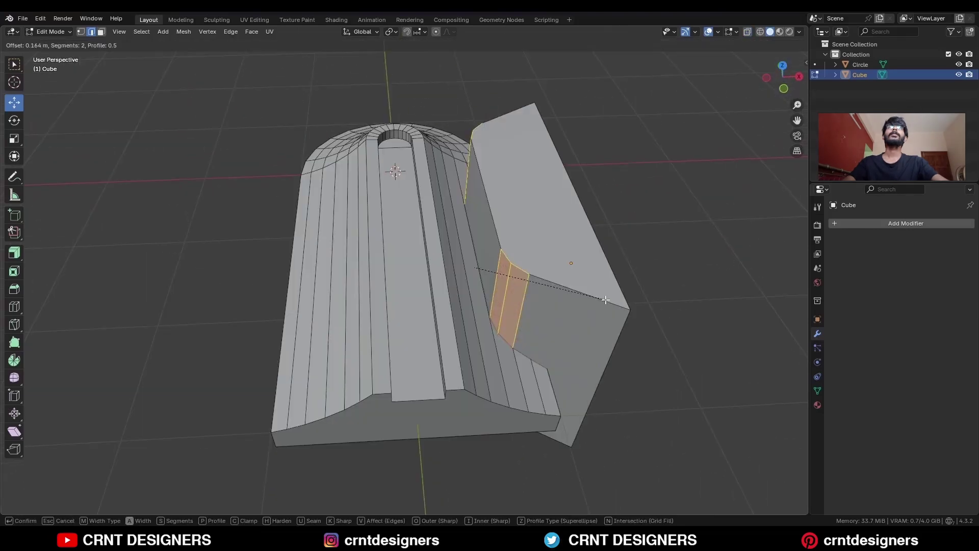
pyautogui.click(606, 300)
pyautogui.press('Tab')
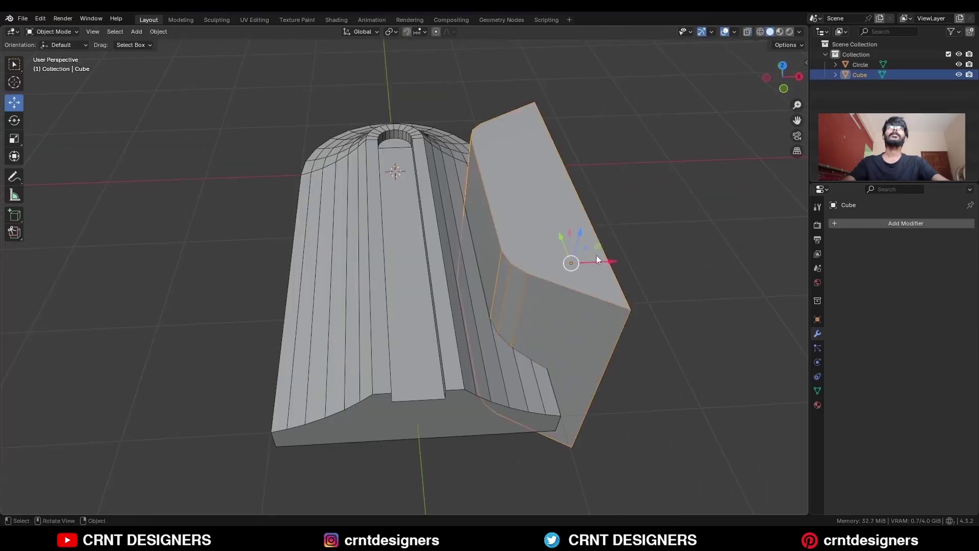
# Move the block about -0.04 m along X and subtract it from the body with a Boolean difference
pyautogui.press('g')
pyautogui.press('x')
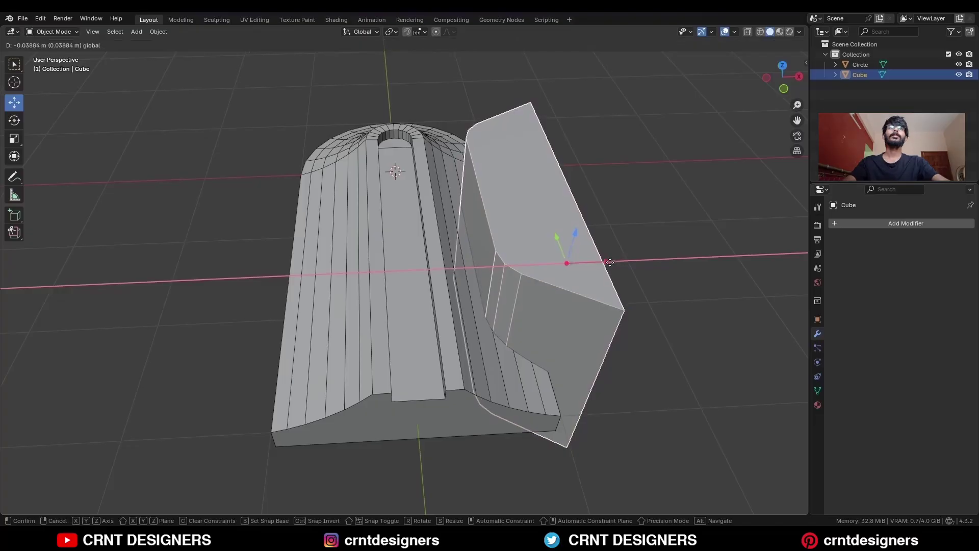
pyautogui.click(612, 263)
pyautogui.keyDown('shift'); pyautogui.click(479, 353); pyautogui.keyUp('shift')
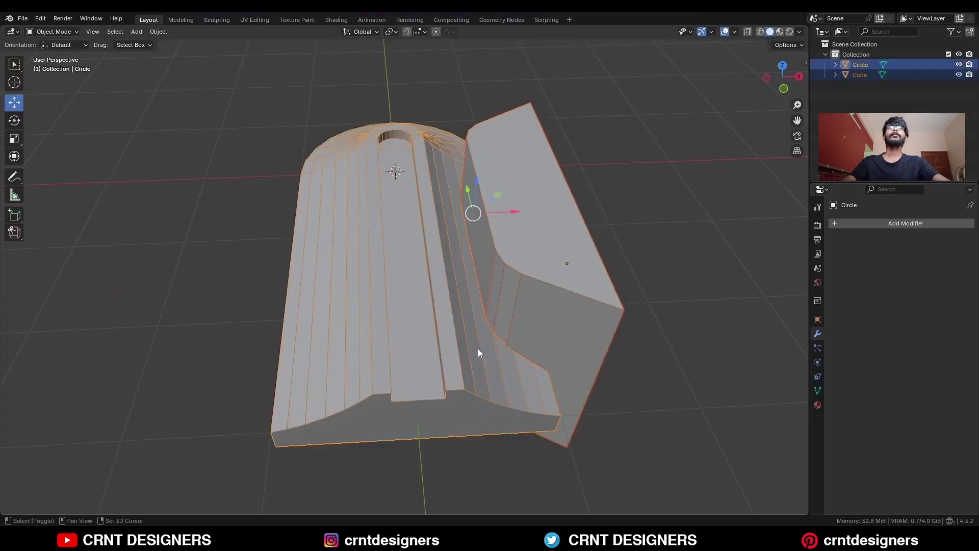
pyautogui.hotkey('shift', 'ctrl', 'b')
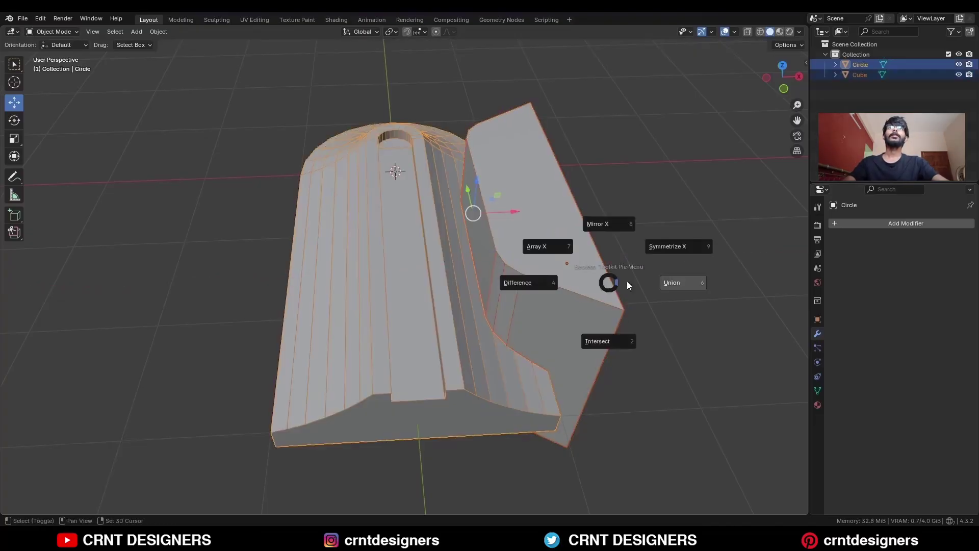
pyautogui.click(543, 288)
pyautogui.click(622, 278)
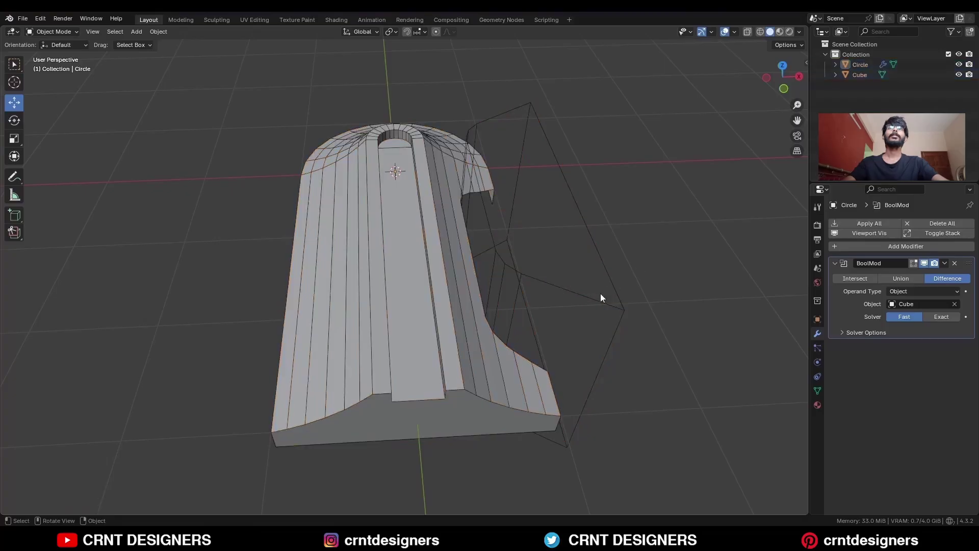
# Fill the body's open underside with a face along its bottom edge loop
pyautogui.moveTo(601, 293); pyautogui.dragTo(500, 280, button='middle')
pyautogui.click(185, 293)
pyautogui.moveTo(186, 293); pyautogui.dragTo(259, 277, button='middle')
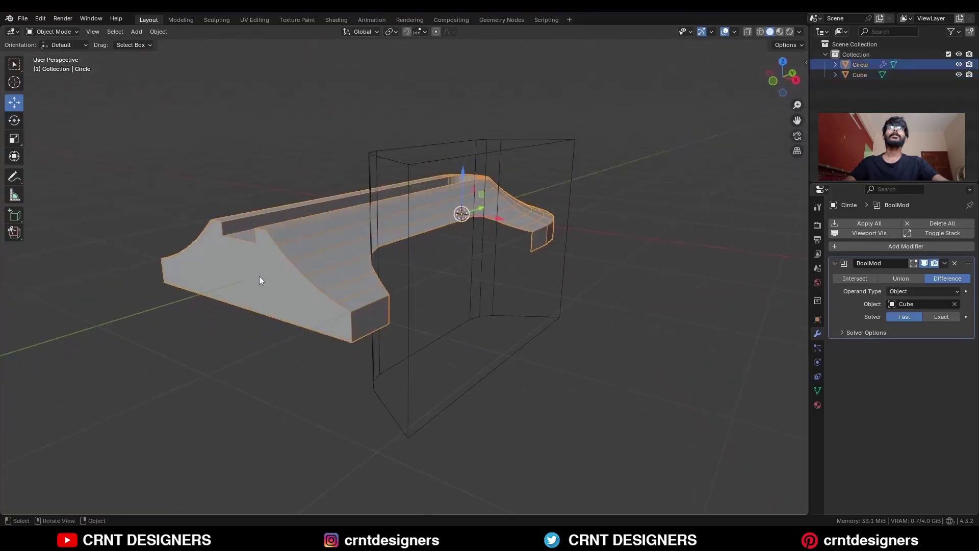
pyautogui.press('Tab')
pyautogui.keyDown('alt'); pyautogui.click(427, 307); pyautogui.keyUp('alt')
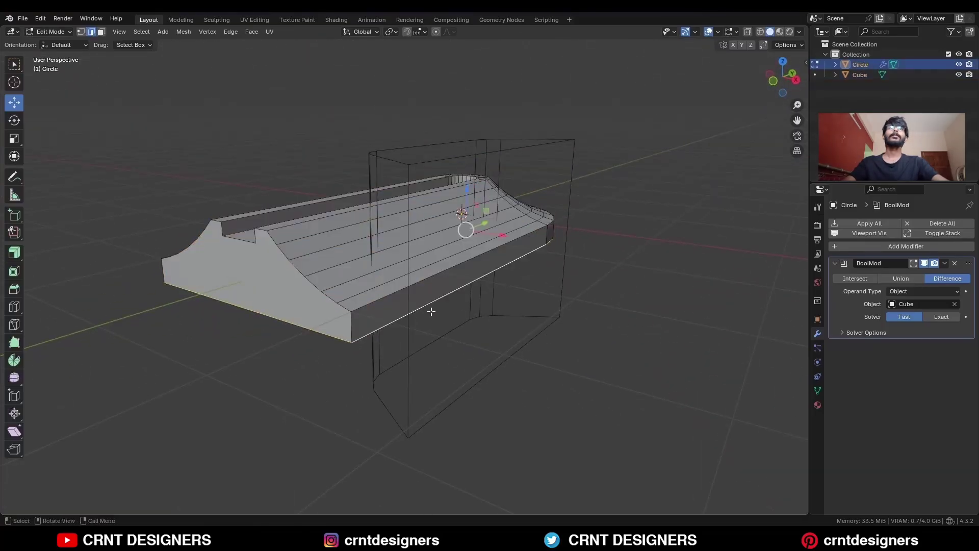
pyautogui.moveTo(431, 311); pyautogui.dragTo(474, 271, button='middle')
pyautogui.press('f')
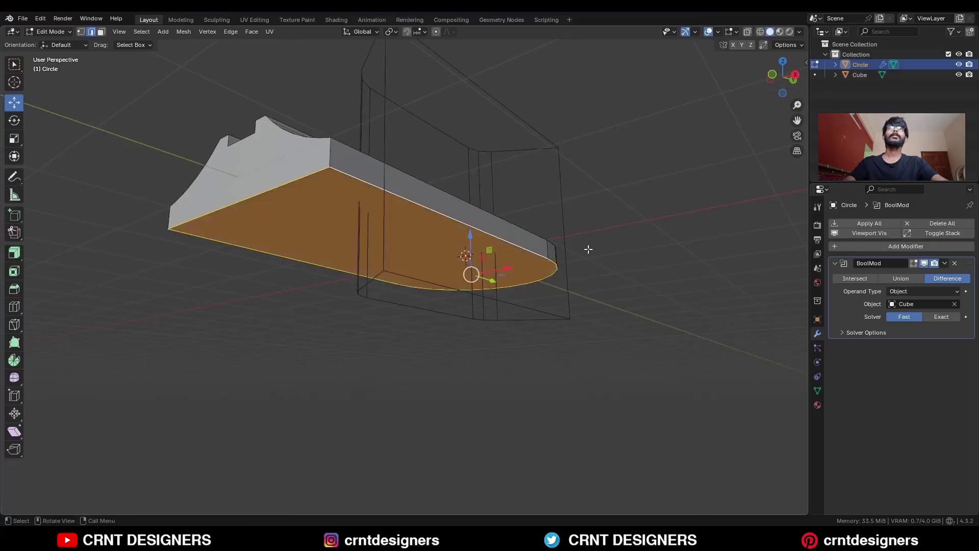
pyautogui.press('Tab')
# Apply the body's Boolean difference modifier and delete the trapezoidal cutter block
pyautogui.click(615, 229)
pyautogui.moveTo(615, 230); pyautogui.dragTo(773, 70, button='middle')
pyautogui.moveTo(770, 66); pyautogui.dragTo(399, 273)
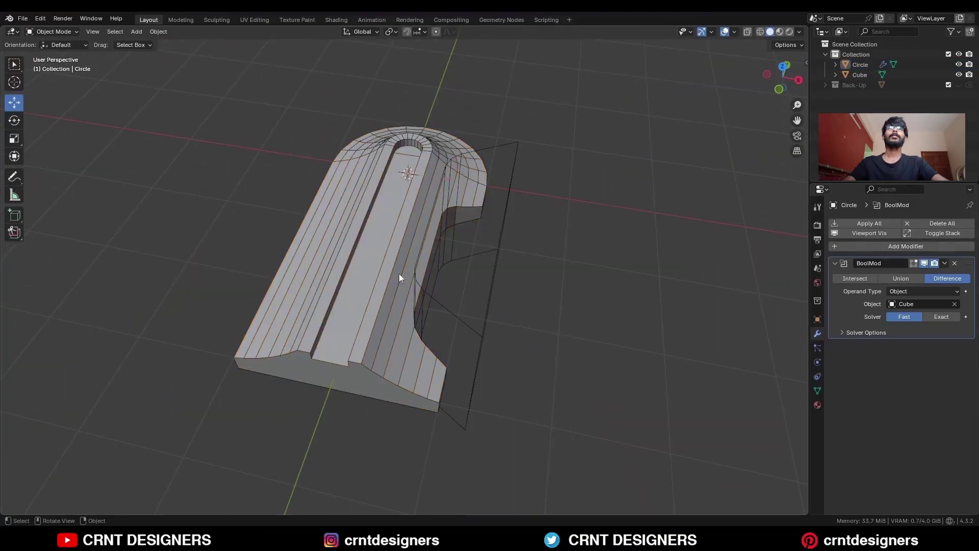
pyautogui.click(396, 272)
pyautogui.click(944, 264)
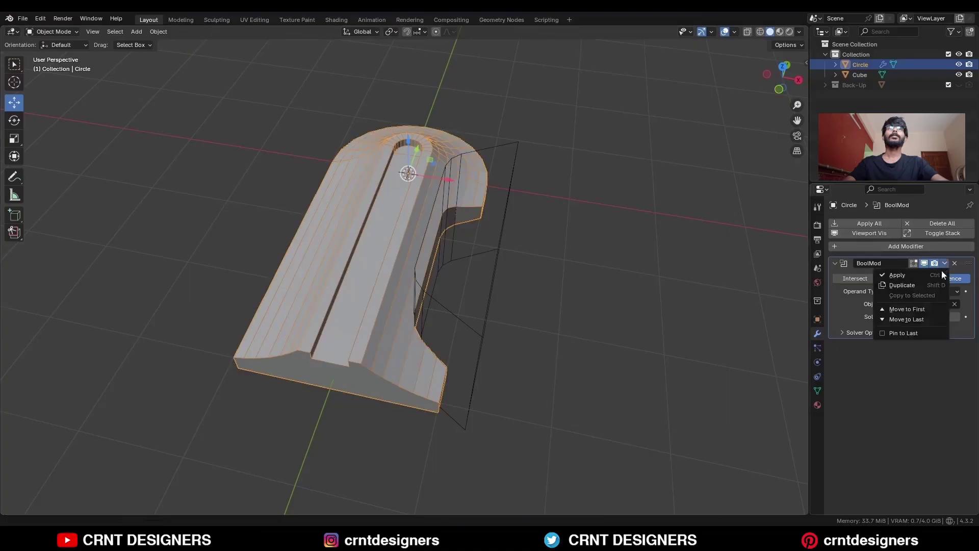
pyautogui.click(934, 278)
pyautogui.click(500, 224)
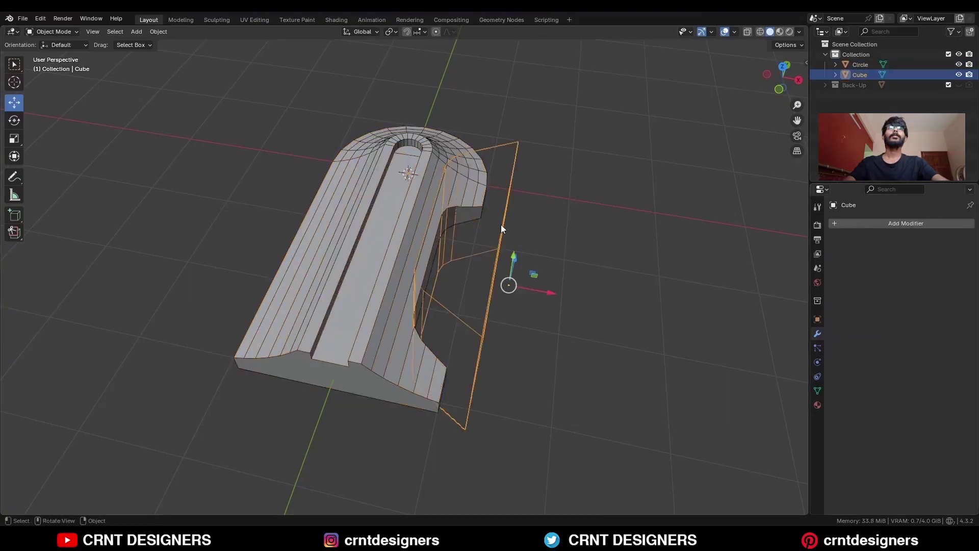
pyautogui.press('x')
pyautogui.click(501, 224)
# Bevel the two outer vertical corner edges of the body's side notch by about 0.29 m with two segments
pyautogui.moveTo(527, 255); pyautogui.dragTo(426, 263, button='middle')
pyautogui.scroll(2, 425, 262)
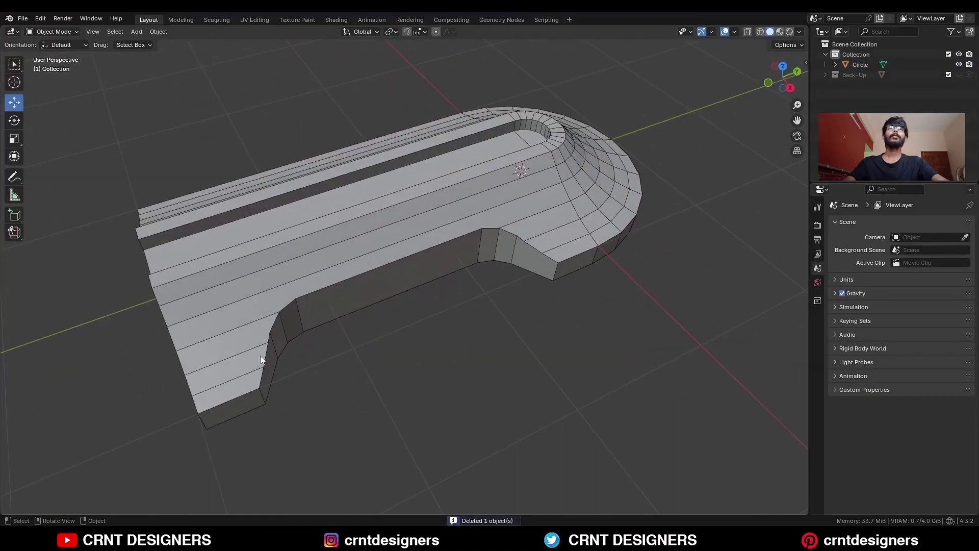
pyautogui.click(260, 358)
pyautogui.press('Tab')
pyautogui.click(259, 396)
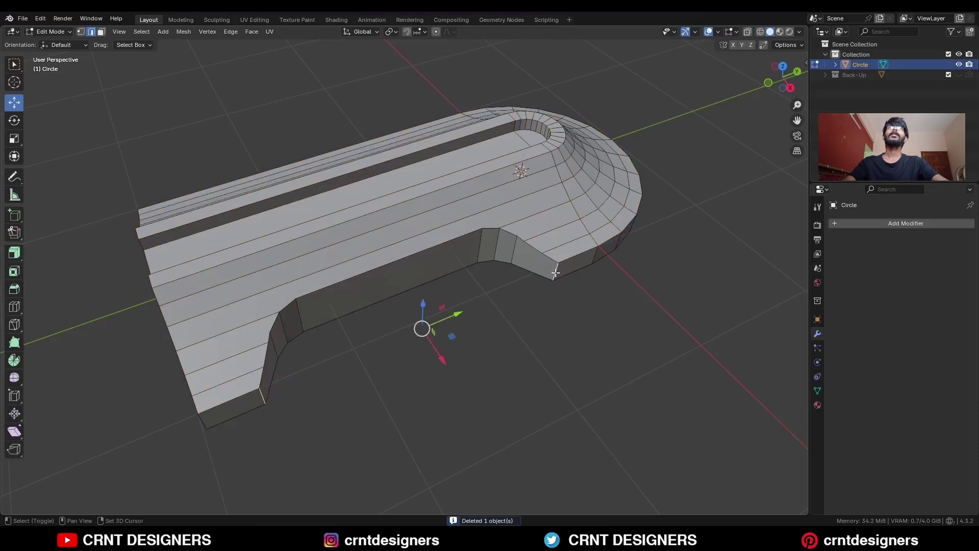
pyautogui.hotkey('ctrl', 'b')
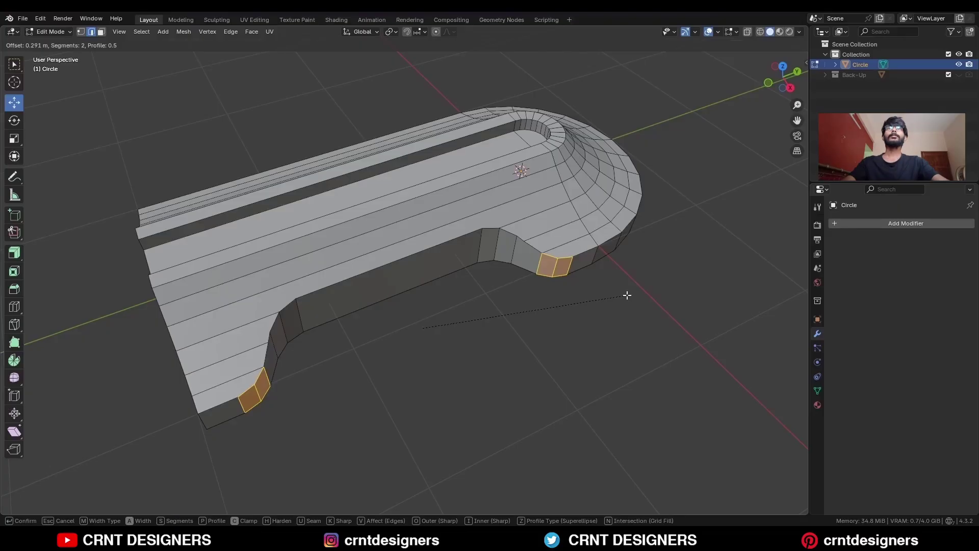
pyautogui.click(627, 295)
# Merge all of the body's vertices by distance at 0.0001 m
pyautogui.moveTo(581, 319); pyautogui.dragTo(378, 308, button='middle')
pyautogui.press('a')
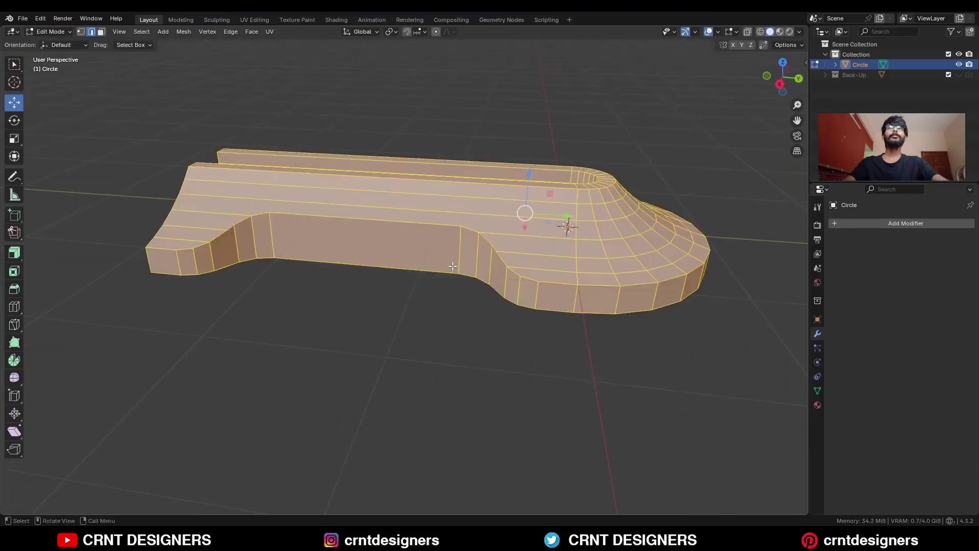
pyautogui.press('m')
pyautogui.click(453, 304)
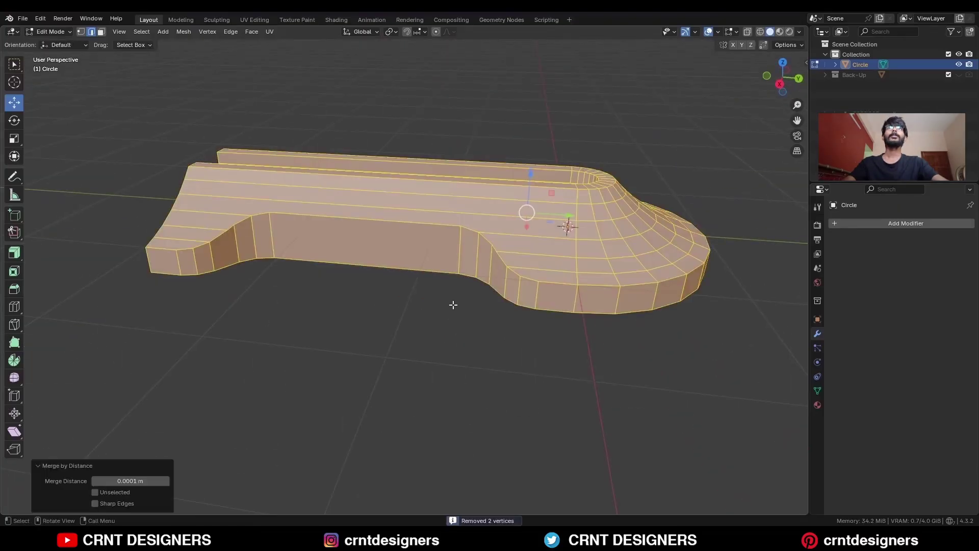
pyautogui.click(433, 313)
# Merge the two nearly coincident top vertices at the notch's inner corner nearest the flat end, using At Last
pyautogui.moveTo(433, 312); pyautogui.dragTo(451, 334, button='middle')
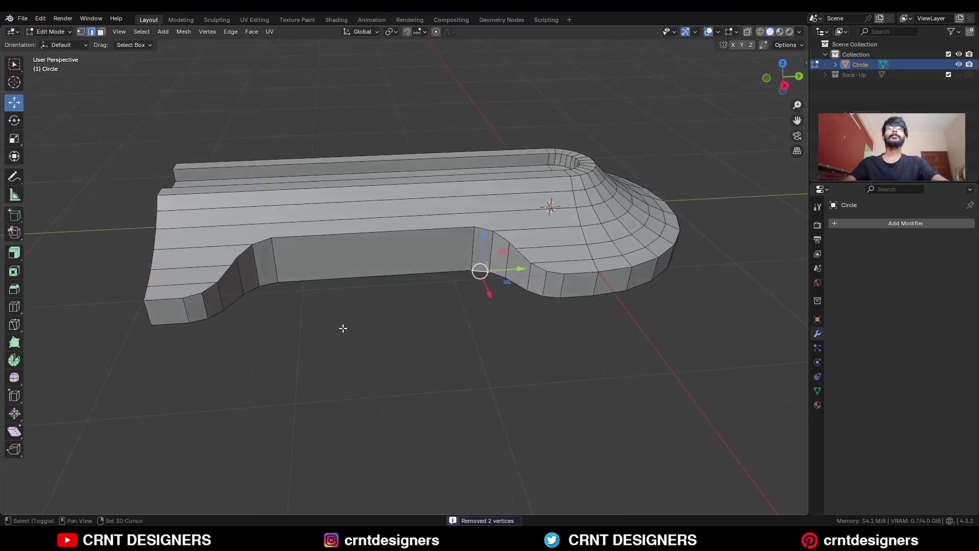
pyautogui.moveTo(352, 329); pyautogui.dragTo(427, 350, button='middle')
pyautogui.scroll(3, 427, 350)
pyautogui.keyDown('shift'); pyautogui.moveTo(218, 361); pyautogui.dragTo(377, 330, button='middle'); pyautogui.keyUp('shift')
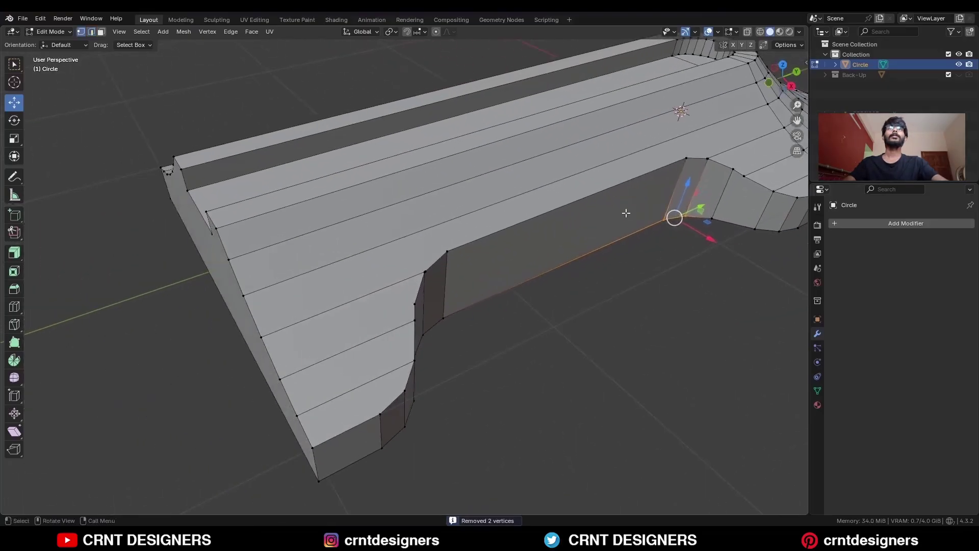
pyautogui.moveTo(613, 178); pyautogui.dragTo(558, 170, button='middle')
pyautogui.scroll(3, 351, 247)
pyautogui.press('w')
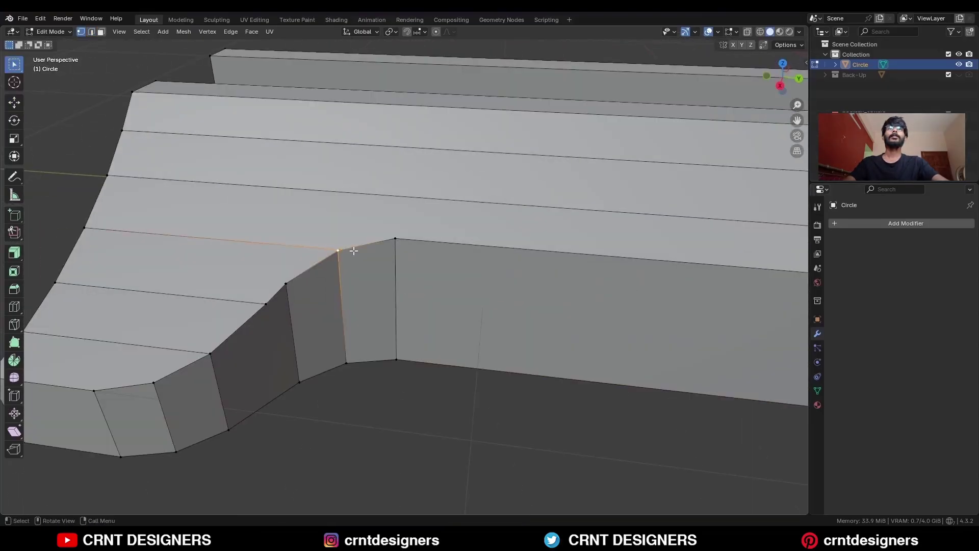
pyautogui.press('m')
pyautogui.click(351, 246)
# Merge the two nearly coincident top vertices at the notch's inner corner nearest the rounded end
pyautogui.moveTo(366, 352); pyautogui.dragTo(505, 255, button='middle')
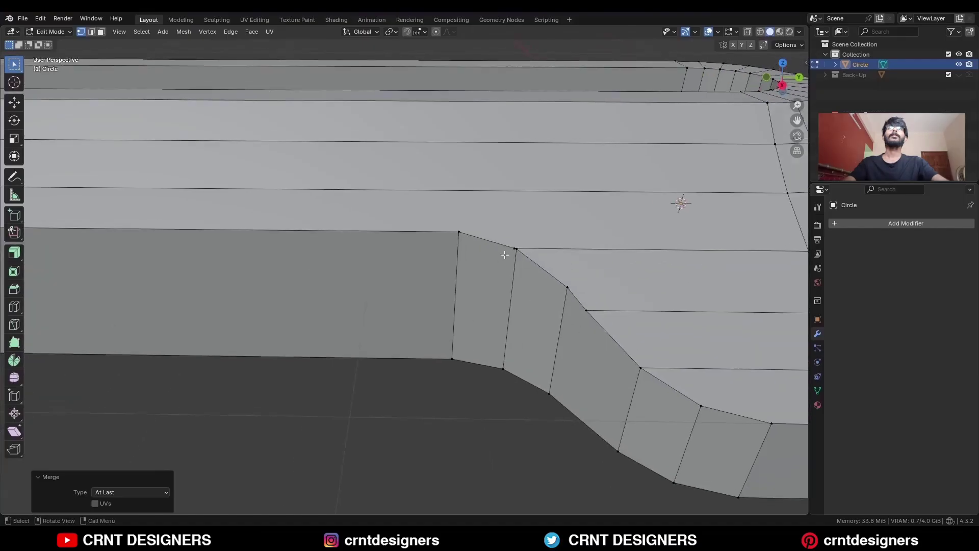
pyautogui.click(512, 250)
pyautogui.keyDown('shift'); pyautogui.click(519, 251); pyautogui.keyUp('shift')
pyautogui.press('m')
pyautogui.click(521, 257)
pyautogui.click(522, 255)
# Knife a straight cut along X across the body from the notch's outer bevel vertex nearest the rounded end
pyautogui.keyDown('shift'); pyautogui.moveTo(581, 321); pyautogui.dragTo(533, 308, button='middle'); pyautogui.keyUp('shift')
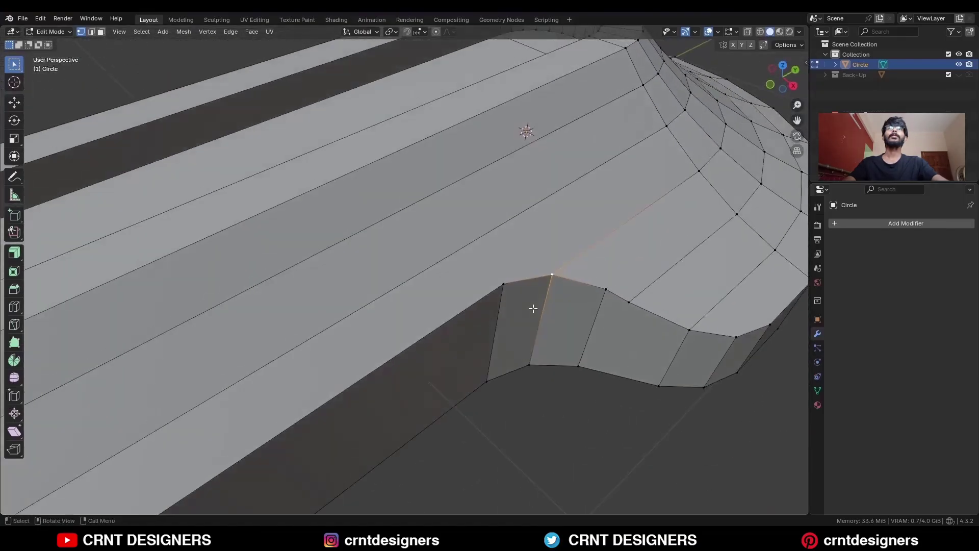
pyautogui.press('KP_7')
pyautogui.press('k')
pyautogui.click(624, 264)
pyautogui.press('x')
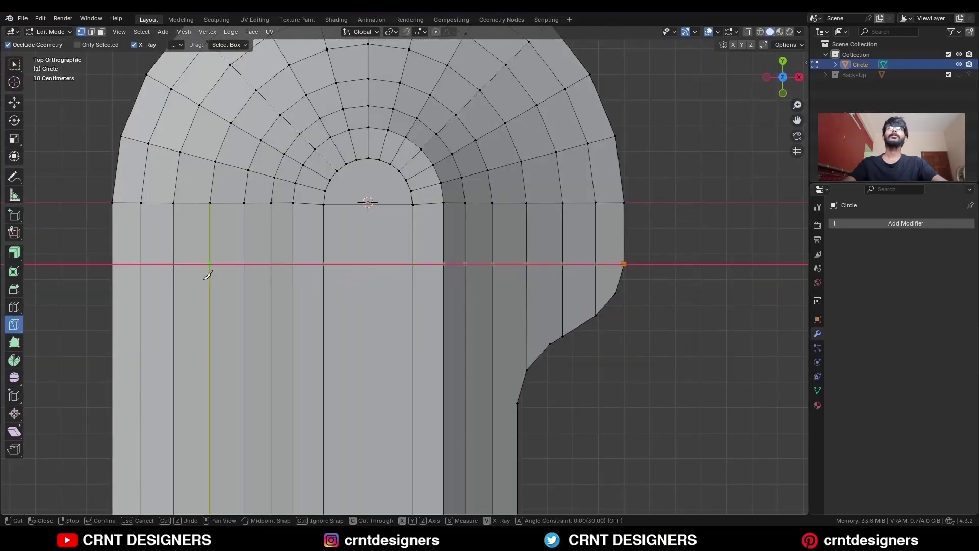
pyautogui.click(111, 276)
pyautogui.press('Return')
# Knife two straight cuts along X across the body from the first two vertices of the notch's inner curve near the flat end
pyautogui.scroll(-4, 306, 332)
pyautogui.keyDown('shift'); pyautogui.moveTo(503, 404); pyautogui.dragTo(534, 192, button='middle'); pyautogui.keyUp('shift')
pyautogui.scroll(2, 533, 245)
pyautogui.click(528, 312)
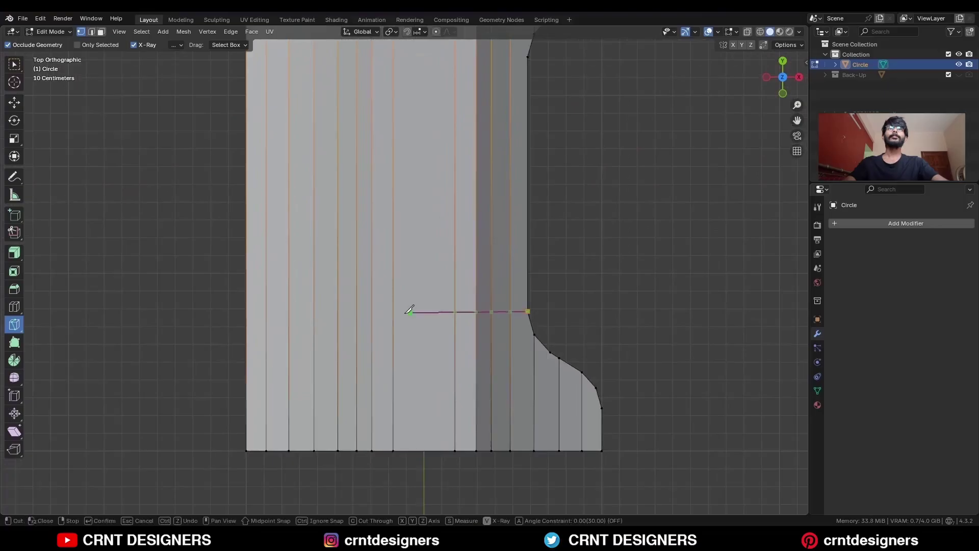
pyautogui.press('x')
pyautogui.click(225, 310)
pyautogui.press('Return')
pyautogui.click(534, 335)
pyautogui.press('x')
pyautogui.click(224, 335)
pyautogui.press('Return')
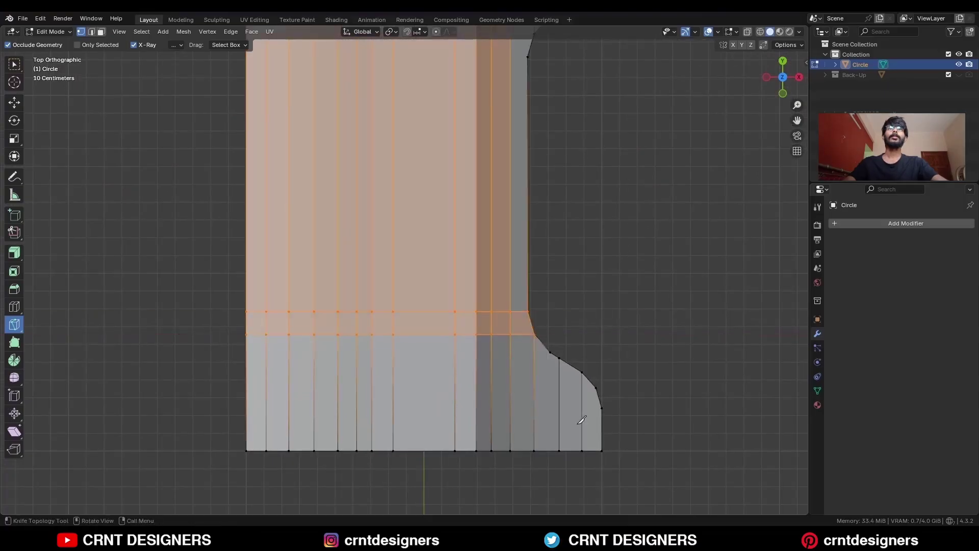
# Knife a straight cut along X across the body from the notch's outermost bevel vertex near the flat end
pyautogui.click(602, 408)
pyautogui.press('x')
pyautogui.click(238, 390)
pyautogui.press('Return')
pyautogui.press('w')
pyautogui.click(617, 347)
# Merge the stray top vertex midway along the notch's flat-end curve into the neighbouring curve vertex, using At Last
pyautogui.moveTo(664, 377); pyautogui.dragTo(605, 328, button='middle')
pyautogui.click(344, 215)
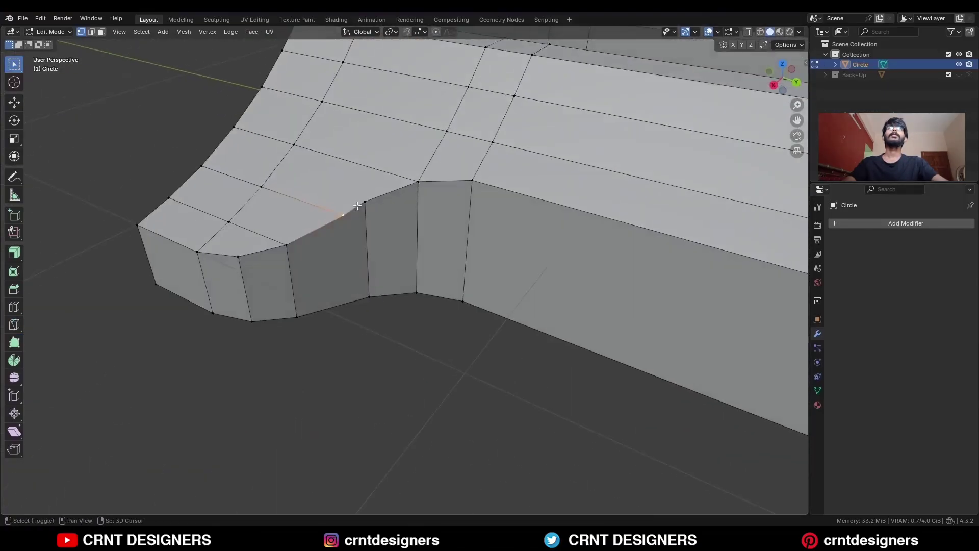
pyautogui.keyDown('shift'); pyautogui.click(359, 206); pyautogui.keyUp('shift')
pyautogui.press('m')
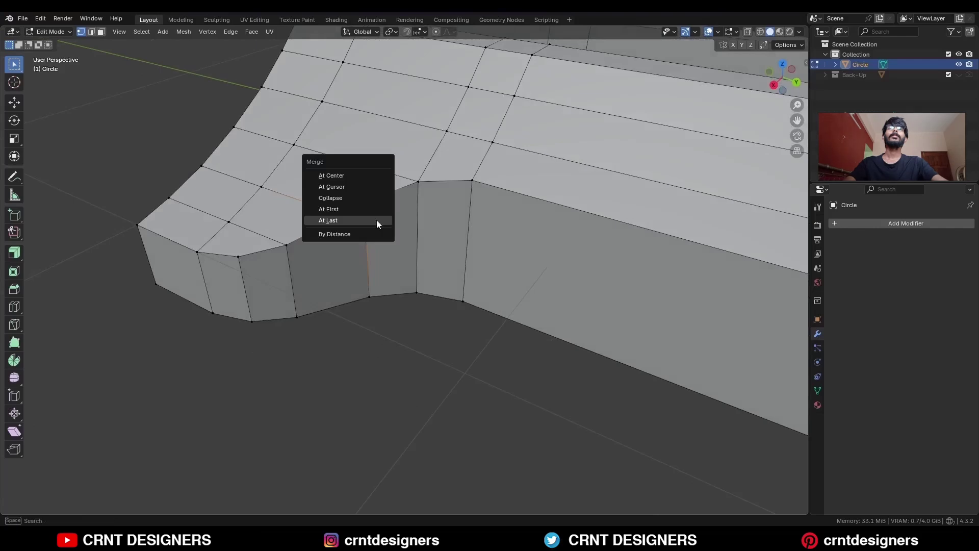
pyautogui.click(376, 219)
# Merge the matching stray top vertex on the notch's rounded-end curve into its neighbouring curve vertex
pyautogui.moveTo(377, 219); pyautogui.dragTo(528, 300, button='middle')
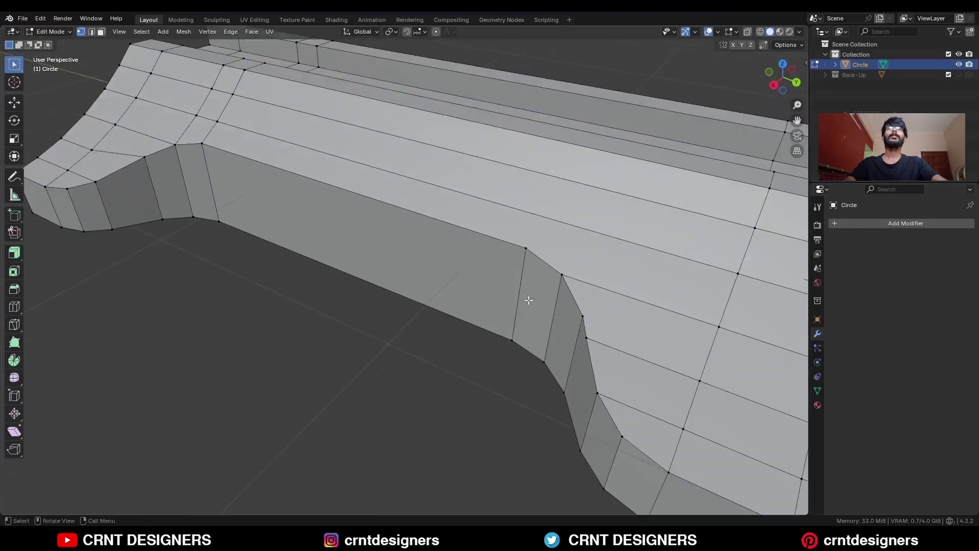
pyautogui.press('m')
pyautogui.click(593, 322)
pyautogui.scroll(-3, 597, 323)
# Bevel the upper edge loop of the body's side wall by about 0.04 m with one segment and Loop Slide off
pyautogui.moveTo(597, 324); pyautogui.dragTo(669, 341, button='middle')
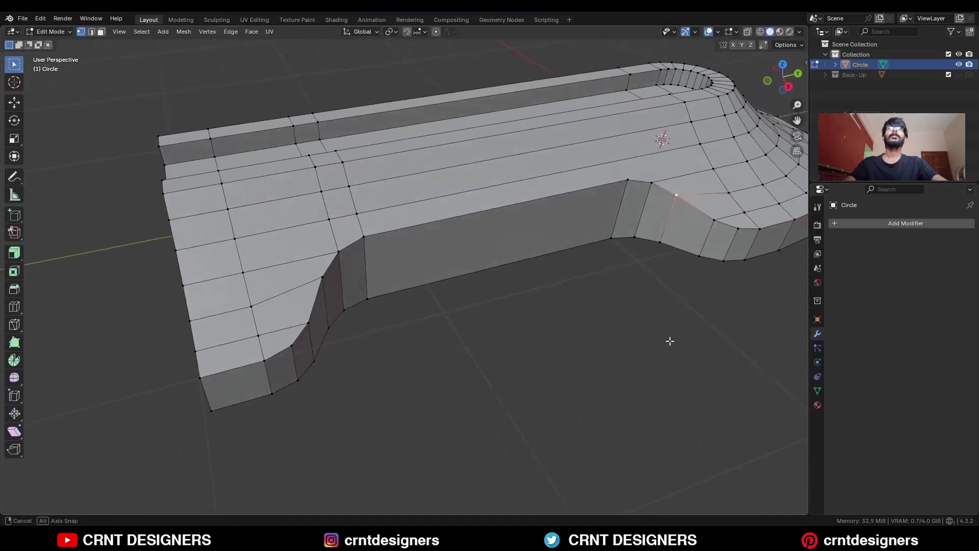
pyautogui.keyDown('shift'); pyautogui.moveTo(441, 299); pyautogui.dragTo(491, 332, button='middle'); pyautogui.keyUp('shift')
pyautogui.moveTo(364, 367); pyautogui.dragTo(383, 377, button='middle')
pyautogui.press('2')
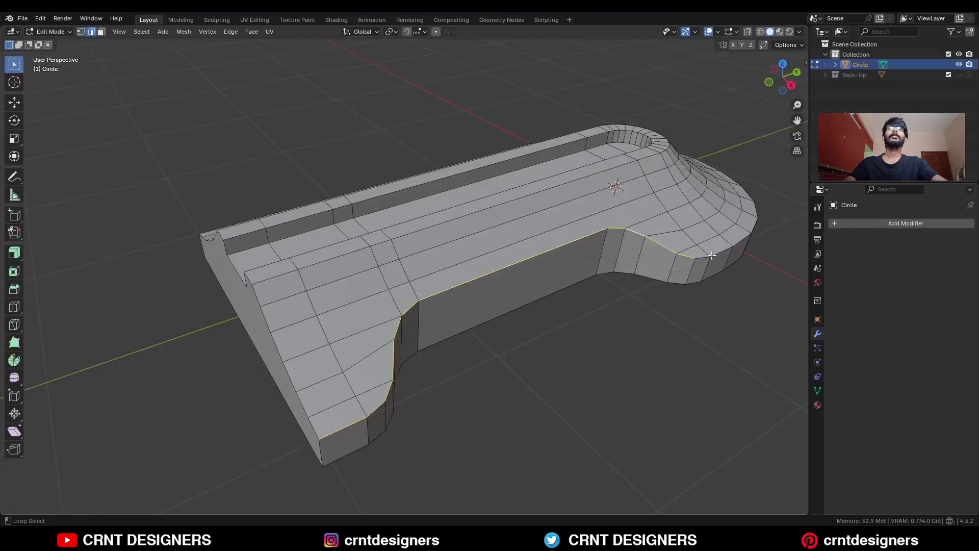
pyautogui.moveTo(712, 255); pyautogui.dragTo(656, 284, button='middle')
pyautogui.hotkey('ctrl', 'b')
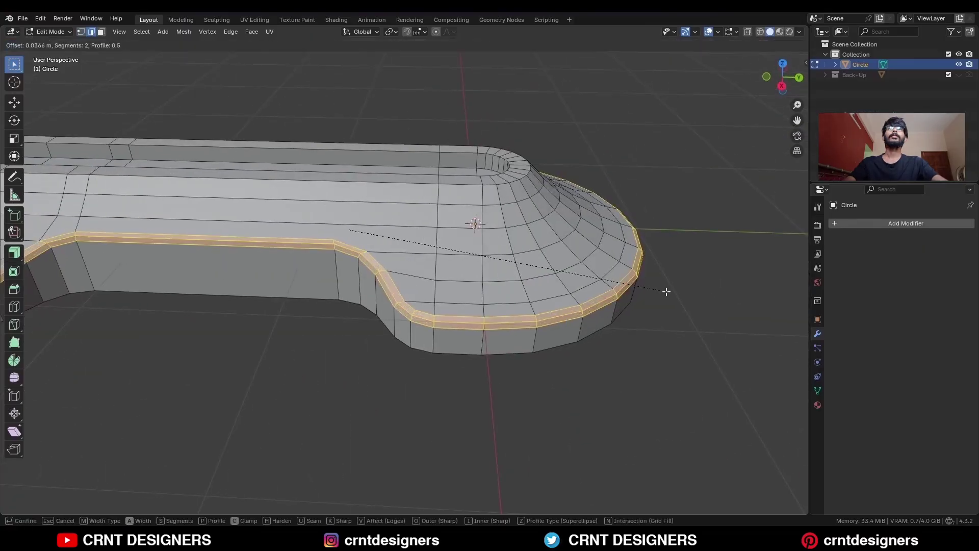
pyautogui.scroll(-1, 669, 293)
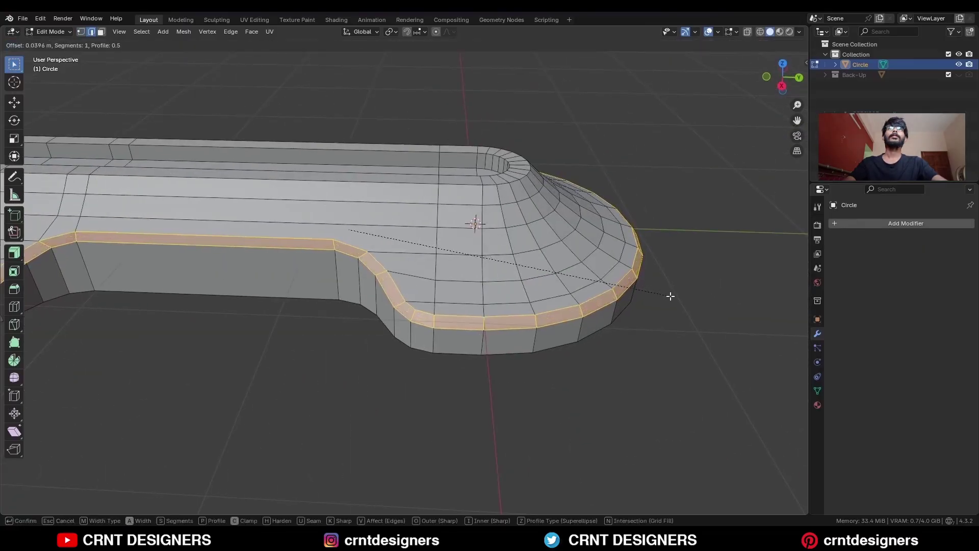
pyautogui.click(670, 296)
pyautogui.click(95, 414)
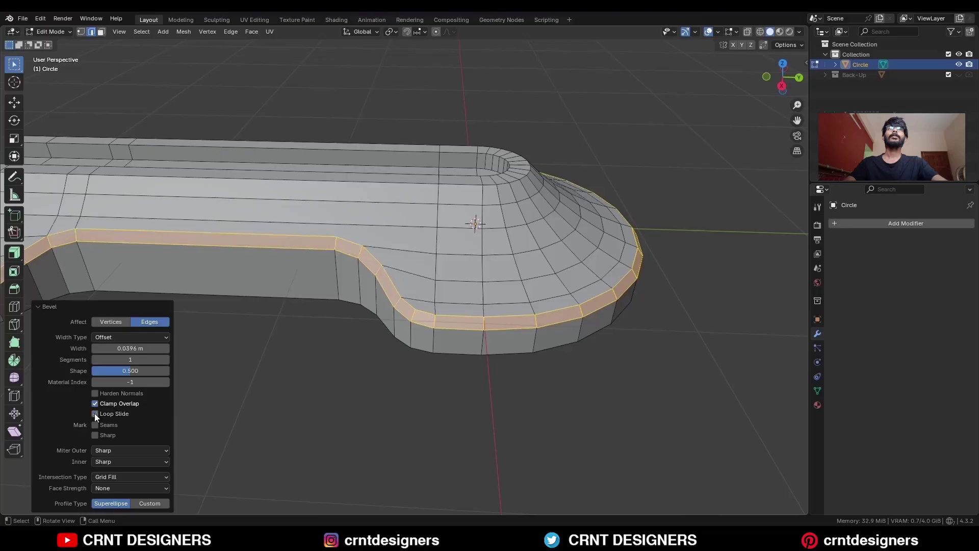
# Knife a cut-through line along X across the body from the bevel vertex where the notch curve begins near the rounded end
pyautogui.moveTo(280, 354); pyautogui.dragTo(454, 352, button='middle')
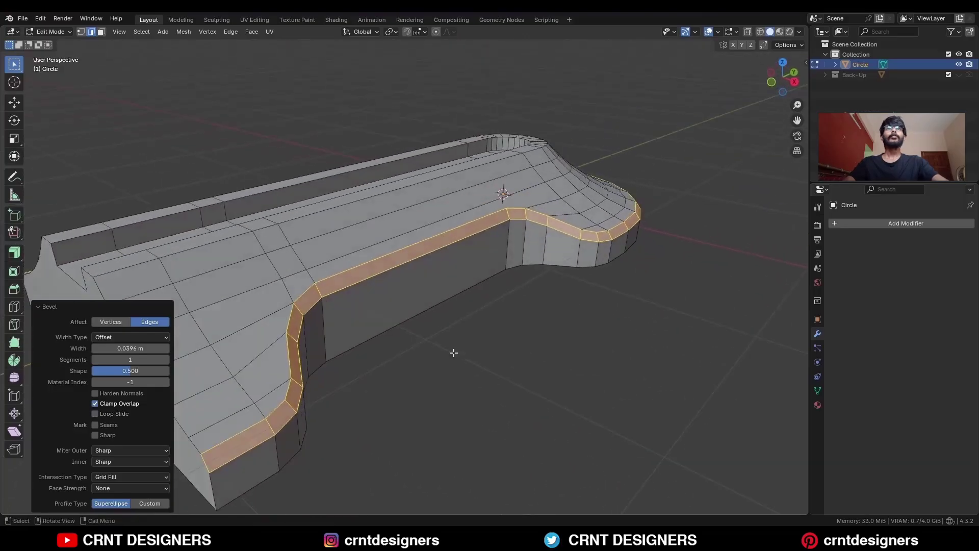
pyautogui.keyDown('shift'); pyautogui.moveTo(267, 394); pyautogui.dragTo(290, 394, button='middle'); pyautogui.keyUp('shift')
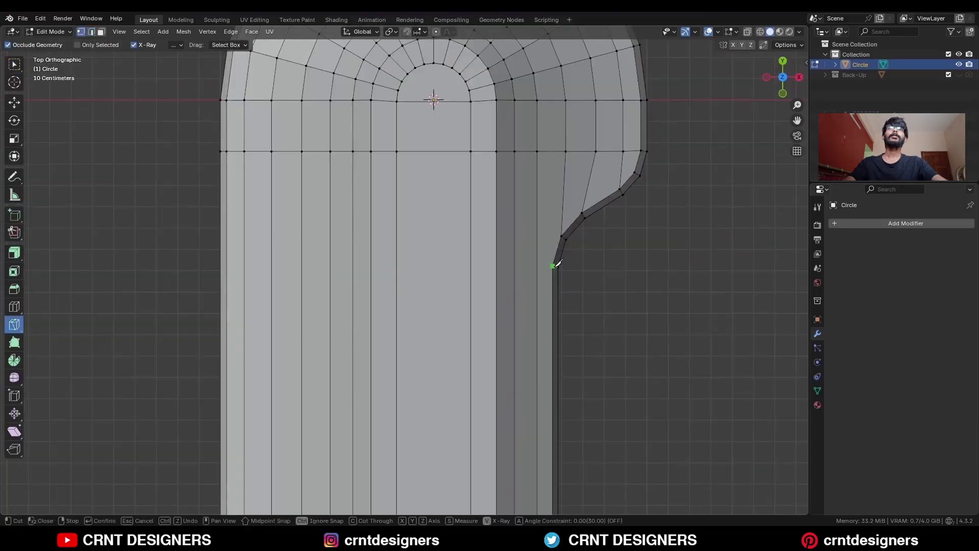
pyautogui.press('c')
pyautogui.press('x')
pyautogui.click(69, 265)
pyautogui.press('Return')
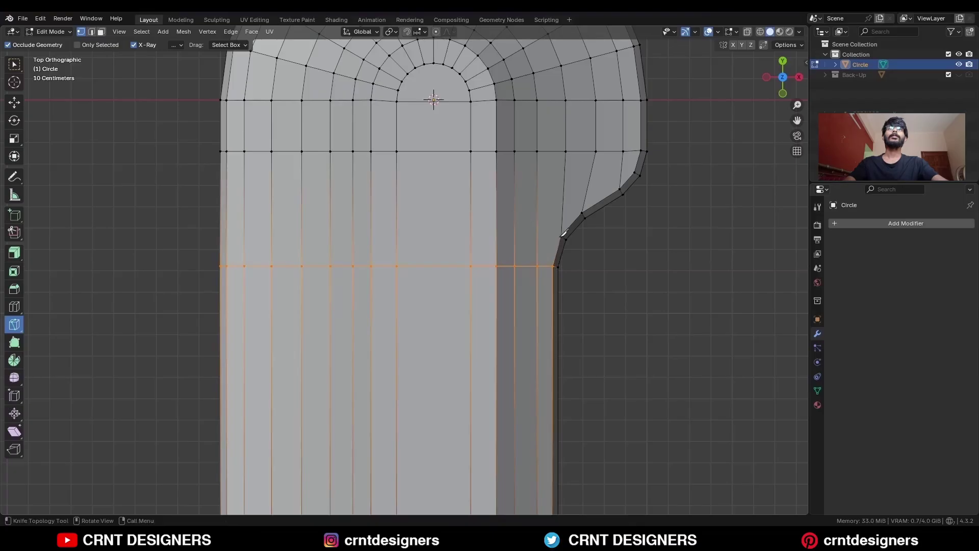
# Knife a second straight line along X across the body from the neighbouring vertex on the notch's rounded-end curve
pyautogui.click(561, 236)
pyautogui.press('x')
pyautogui.click(157, 232)
pyautogui.press('Return')
pyautogui.press('w')
pyautogui.keyDown('shift'); pyautogui.moveTo(684, 225); pyautogui.dragTo(561, 245, button='middle'); pyautogui.keyUp('shift')
# Bevel both edge loops of the side chamfer band by about 0.01 m with two segments, shape 1 and Clamp Overlap off
pyautogui.press('2')
pyautogui.keyDown('alt'); pyautogui.click(360, 426); pyautogui.keyUp('alt')
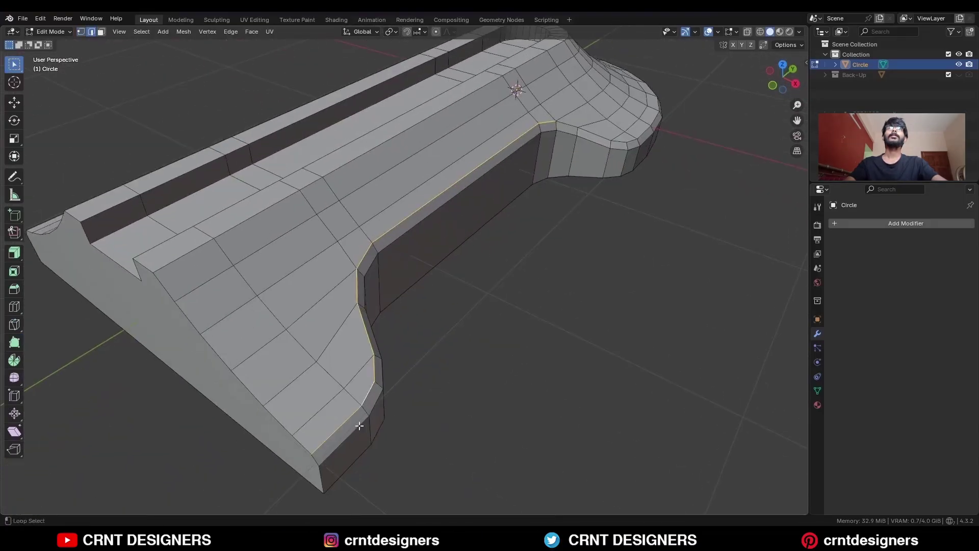
pyautogui.moveTo(359, 426); pyautogui.dragTo(313, 413, button='middle')
pyautogui.keyDown('alt'); pyautogui.keyDown('shift'); pyautogui.click(607, 178); pyautogui.keyUp('shift'); pyautogui.keyUp('alt')
pyautogui.keyDown('alt'); pyautogui.keyDown('shift'); pyautogui.click(153, 364); pyautogui.keyUp('shift'); pyautogui.keyUp('alt')
pyautogui.moveTo(556, 206); pyautogui.dragTo(613, 219, button='middle')
pyautogui.scroll(2, 604, 223)
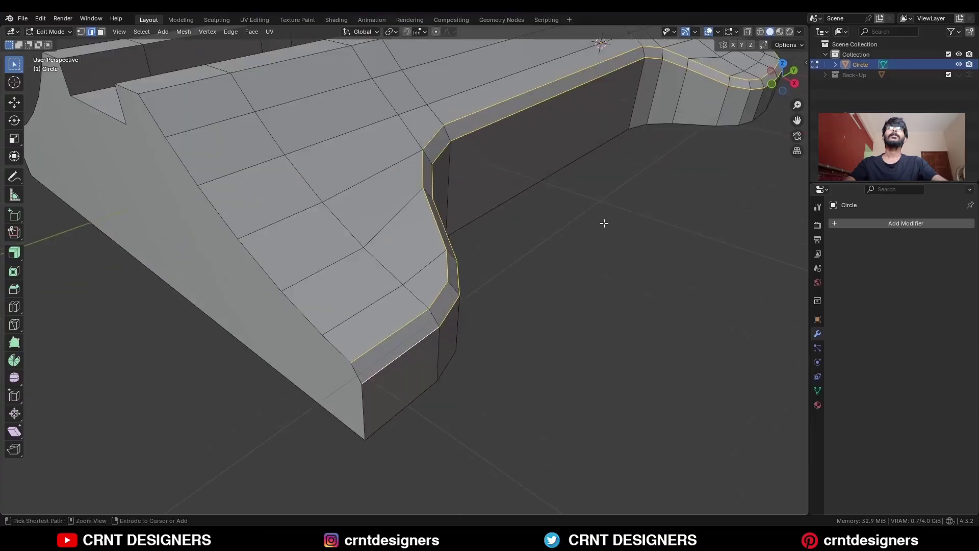
pyautogui.hotkey('ctrl', 'b')
pyautogui.scroll(1, 619, 233)
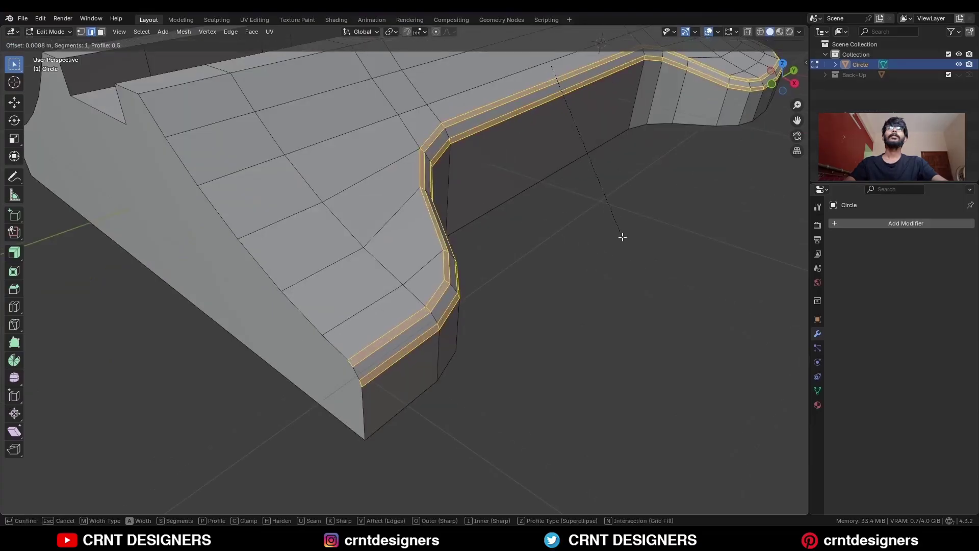
pyautogui.click(624, 239)
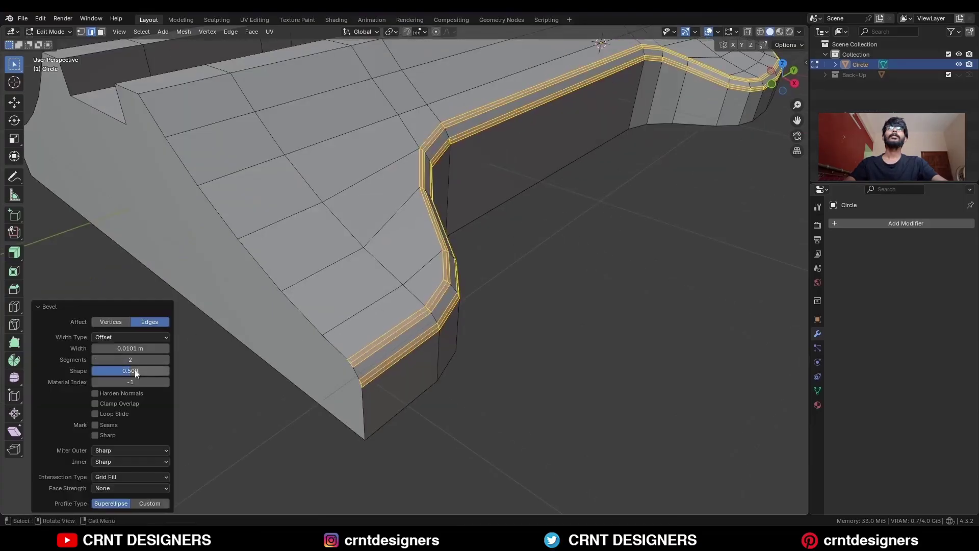
# Bevel the body's bottom outline loop, excluding the flat end, by 0.01 m with two segments and shape 1
pyautogui.keyDown('alt'); pyautogui.click(332, 270); pyautogui.keyUp('alt')
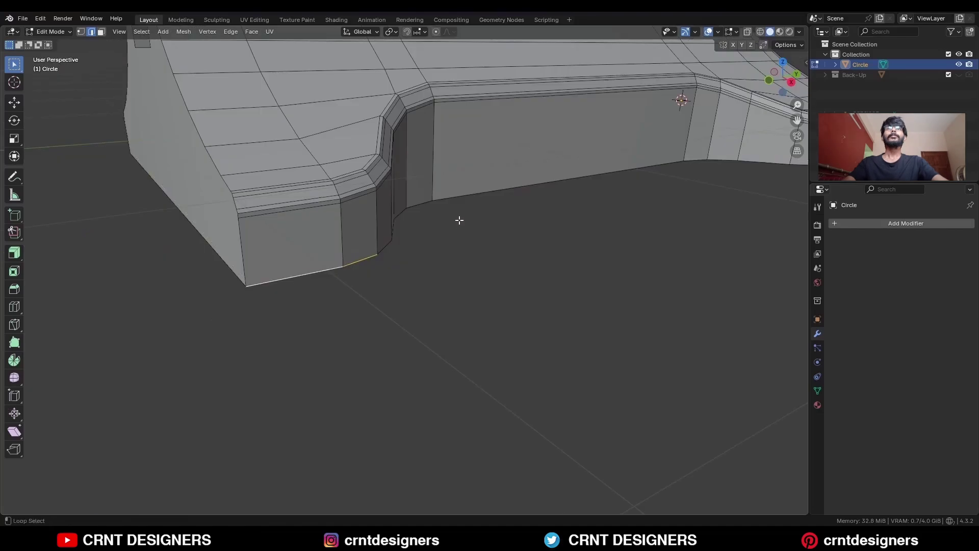
pyautogui.keyDown('alt'); pyautogui.keyDown('shift'); pyautogui.click(207, 151); pyautogui.keyUp('shift'); pyautogui.keyUp('alt')
pyautogui.moveTo(459, 219); pyautogui.dragTo(382, 158, button='middle')
pyautogui.scroll(-5, 398, 159)
pyautogui.keyDown('alt'); pyautogui.keyDown('shift'); pyautogui.click(642, 239); pyautogui.keyUp('shift'); pyautogui.keyUp('alt')
pyautogui.moveTo(641, 239); pyautogui.dragTo(577, 194, button='middle')
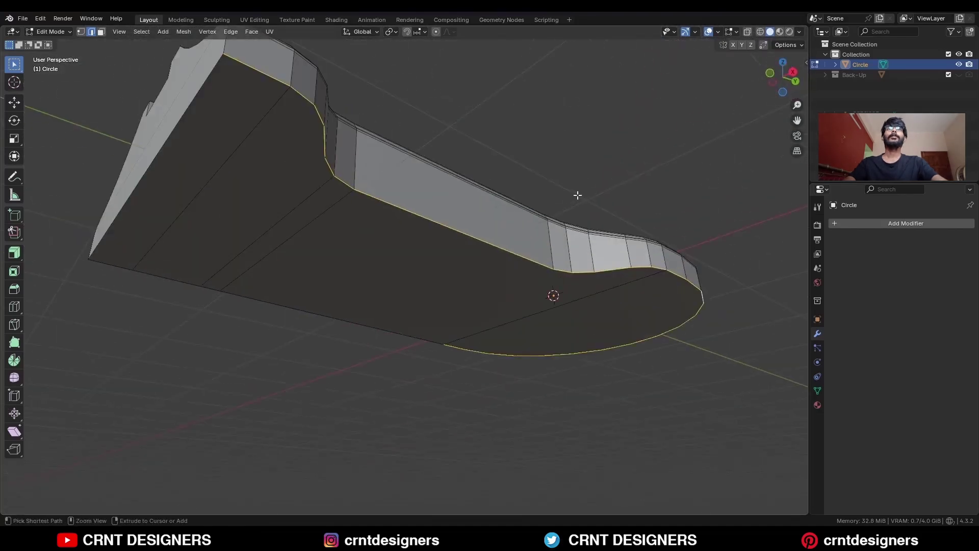
pyautogui.hotkey('ctrl', 'b')
pyautogui.click(601, 170)
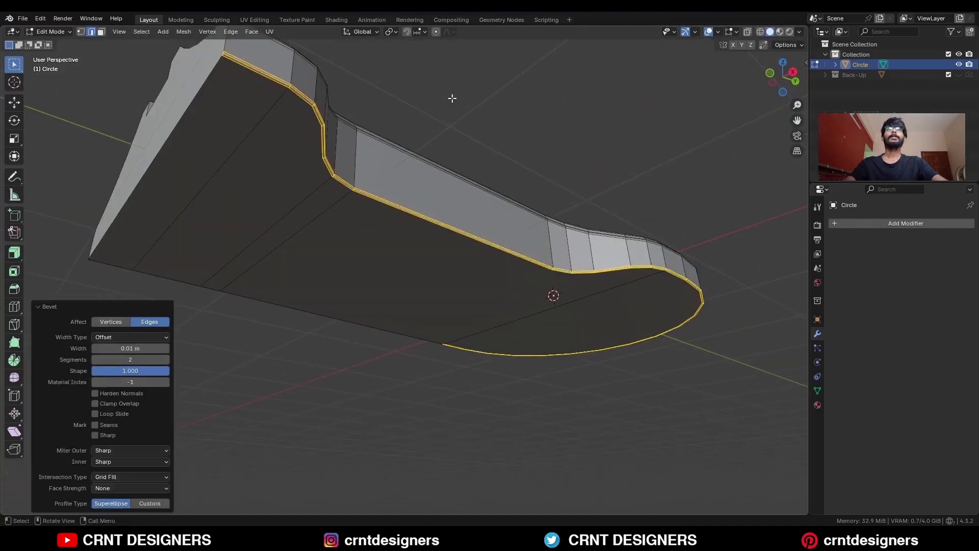
# Bevel the channel's rim and floor edge loops together with the outer ridge loop on the top of the body
pyautogui.moveTo(453, 97); pyautogui.dragTo(550, 216, button='middle')
pyautogui.press('3')
pyautogui.click(393, 418)
pyautogui.press('2')
pyautogui.keyDown('alt'); pyautogui.click(311, 260); pyautogui.keyUp('alt')
pyautogui.keyDown('alt'); pyautogui.keyDown('shift'); pyautogui.click(447, 260); pyautogui.keyUp('shift'); pyautogui.keyUp('alt')
pyautogui.keyDown('alt'); pyautogui.keyDown('shift'); pyautogui.click(437, 266); pyautogui.keyUp('shift'); pyautogui.keyUp('alt')
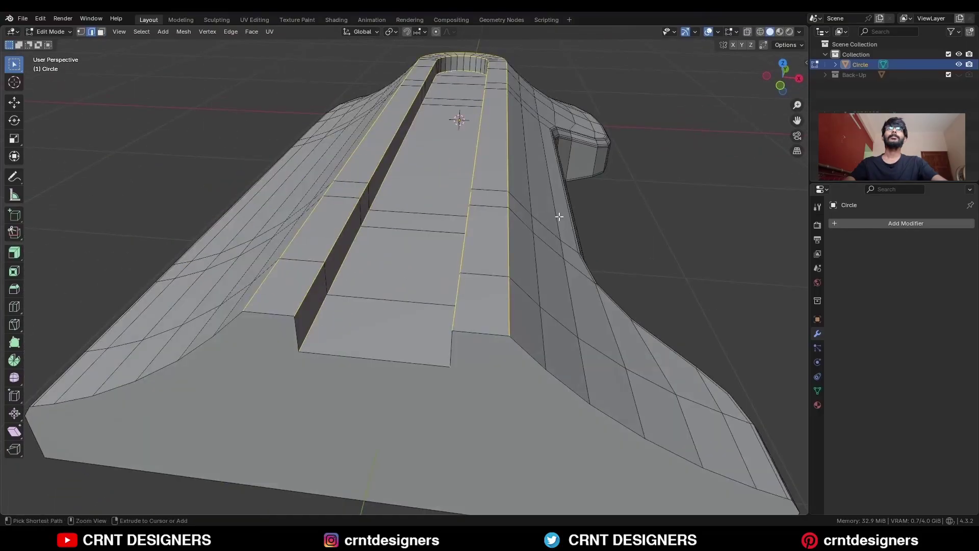
pyautogui.hotkey('ctrl', 'b')
pyautogui.click(555, 218)
# Inset the flat end face twice, first by about 0.009 m and again by about 0.007 m
pyautogui.scroll(-3, 510, 245)
pyautogui.moveTo(439, 311); pyautogui.dragTo(454, 299, button='middle')
pyautogui.press('3')
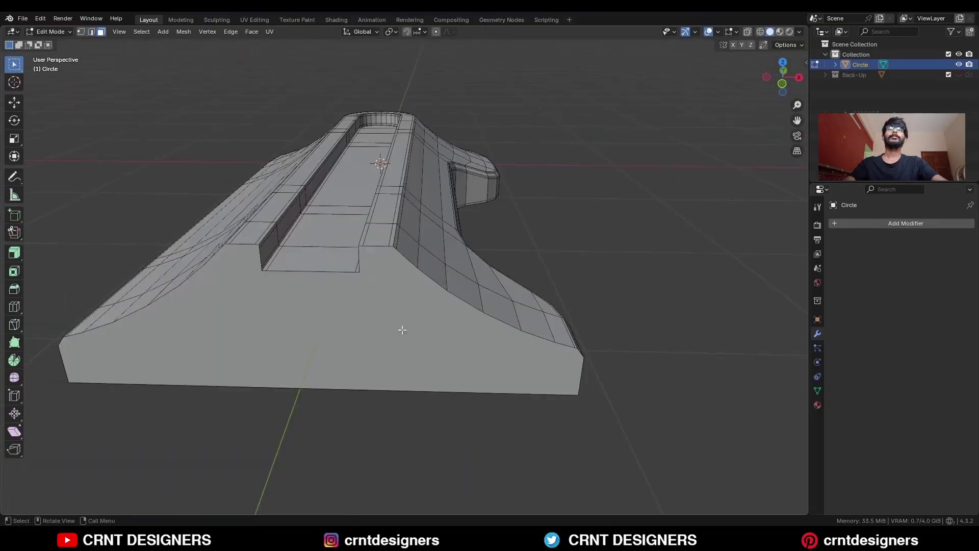
pyautogui.click(467, 319)
pyautogui.press('i')
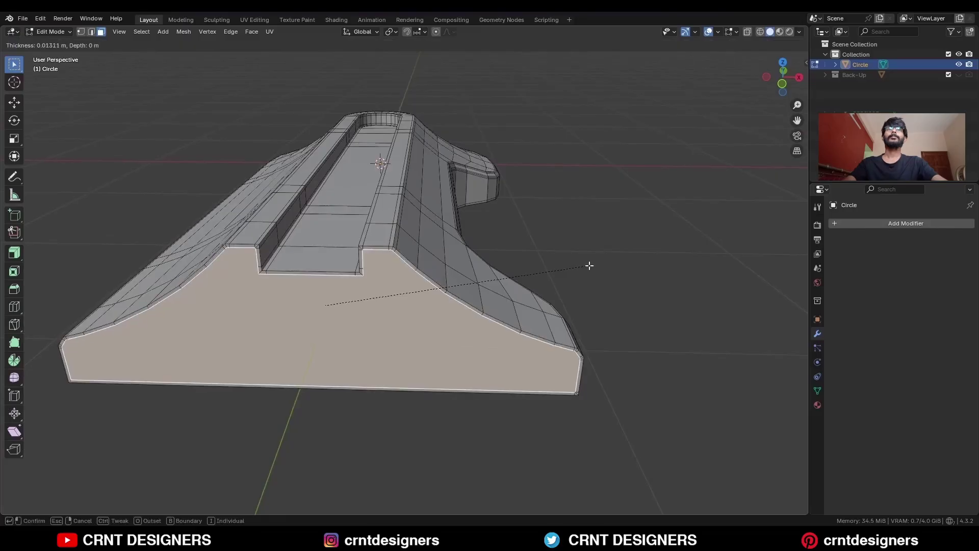
pyautogui.click(600, 268)
pyautogui.press('i')
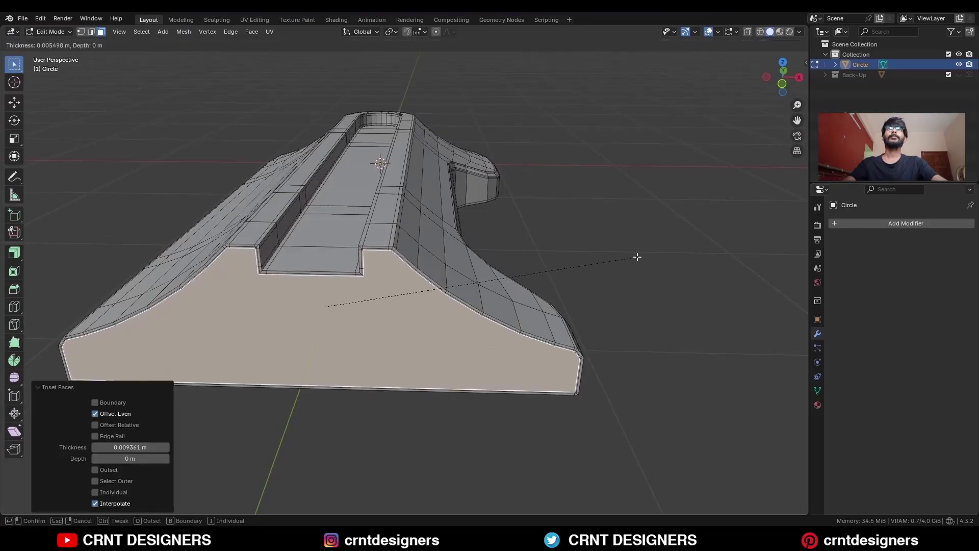
pyautogui.click(643, 258)
# Merge the doubled inset vertices beside the channel on the flat end at center and dissolve the stray edges there
pyautogui.scroll(2, 404, 257)
pyautogui.scroll(2, 404, 257)
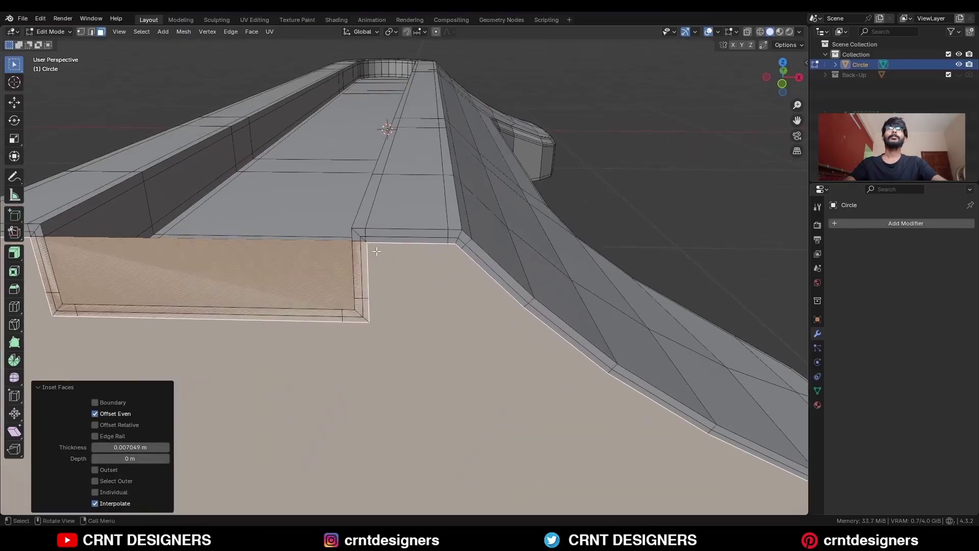
pyautogui.press('1')
pyautogui.click(393, 246)
pyautogui.press('m')
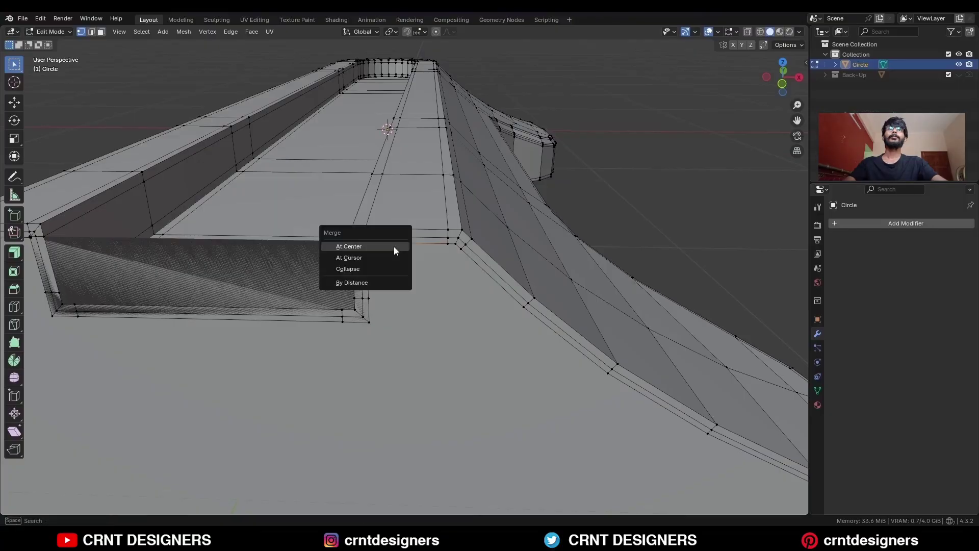
pyautogui.click(394, 246)
pyautogui.scroll(3, 394, 246)
pyautogui.moveTo(522, 233); pyautogui.dragTo(489, 211)
pyautogui.press('2')
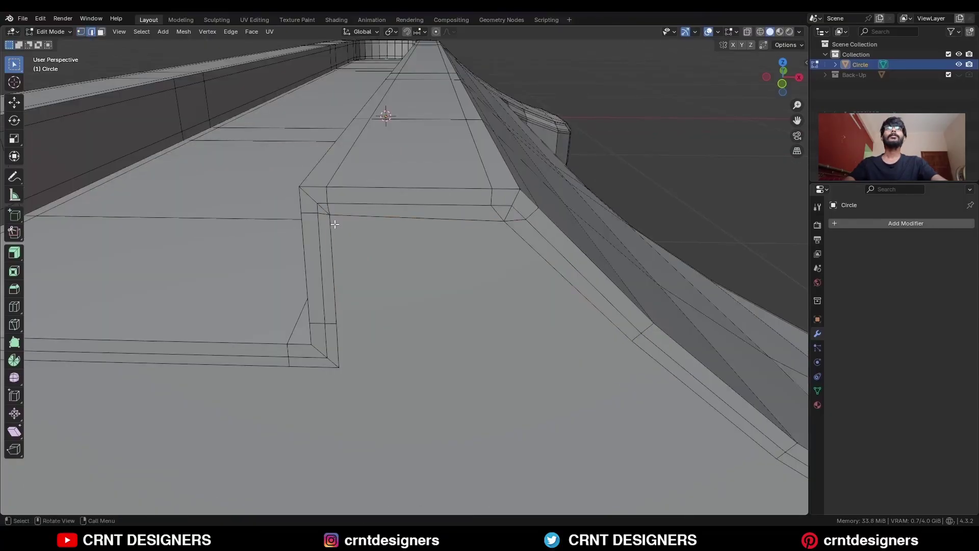
pyautogui.hotkey('ctrl', 'x')
# Merge the doubled inset vertices at both corners of the side chamfer on the flat end, using At Center
pyautogui.scroll(-7, 530, 255)
pyautogui.keyDown('shift'); pyautogui.moveTo(551, 306); pyautogui.dragTo(481, 283, button='middle'); pyautogui.keyUp('shift')
pyautogui.scroll(5, 481, 282)
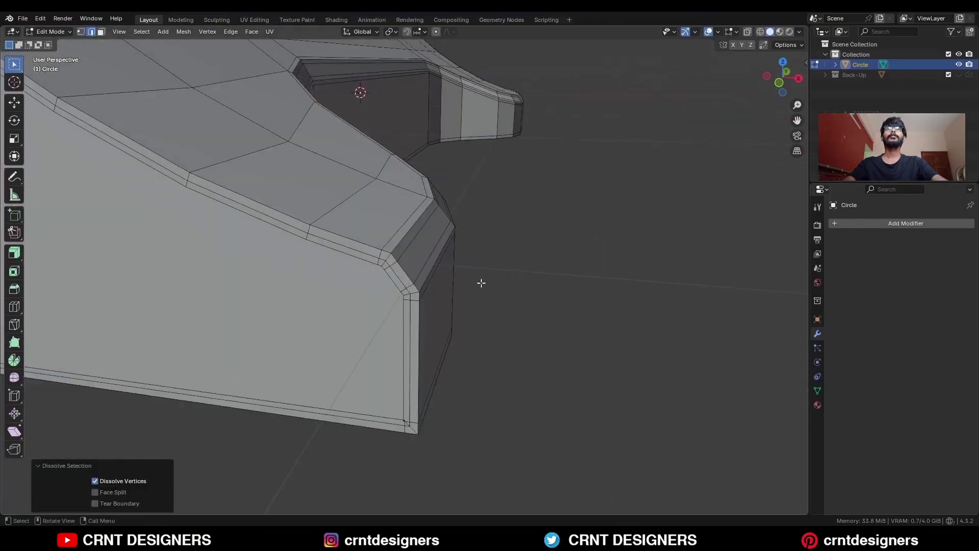
pyautogui.press('1')
pyautogui.click(380, 265)
pyautogui.press('m')
pyautogui.click(402, 290)
pyautogui.click(403, 296)
pyautogui.keyDown('shift'); pyautogui.click(403, 300); pyautogui.keyUp('shift')
pyautogui.press('m')
pyautogui.click(407, 303)
# Merge the doubled inset vertices at the flat end's lower corner and dissolve the leftover edges along the chamfer corners
pyautogui.scroll(4, 400, 396)
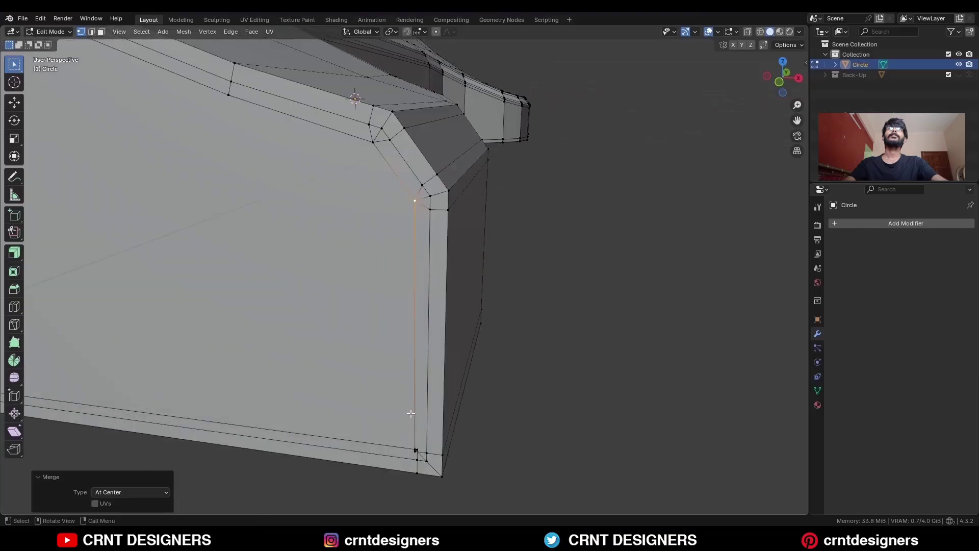
pyautogui.moveTo(412, 445); pyautogui.dragTo(421, 455)
pyautogui.press('m')
pyautogui.click(422, 455)
pyautogui.keyDown('shift'); pyautogui.click(427, 199); pyautogui.keyUp('shift')
pyautogui.keyDown('shift'); pyautogui.click(379, 135); pyautogui.keyUp('shift')
pyautogui.hotkey('ctrl', 'x')
# Knife vertical cuts down the flat end face from the channel's lower corner vertices and the first concave profile vertex to the base
pyautogui.scroll(-7, 378, 153)
pyautogui.keyDown('shift'); pyautogui.moveTo(285, 225); pyautogui.dragTo(403, 265, button='middle'); pyautogui.keyUp('shift')
pyautogui.moveTo(403, 266); pyautogui.dragTo(460, 292, button='middle')
pyautogui.press('1')
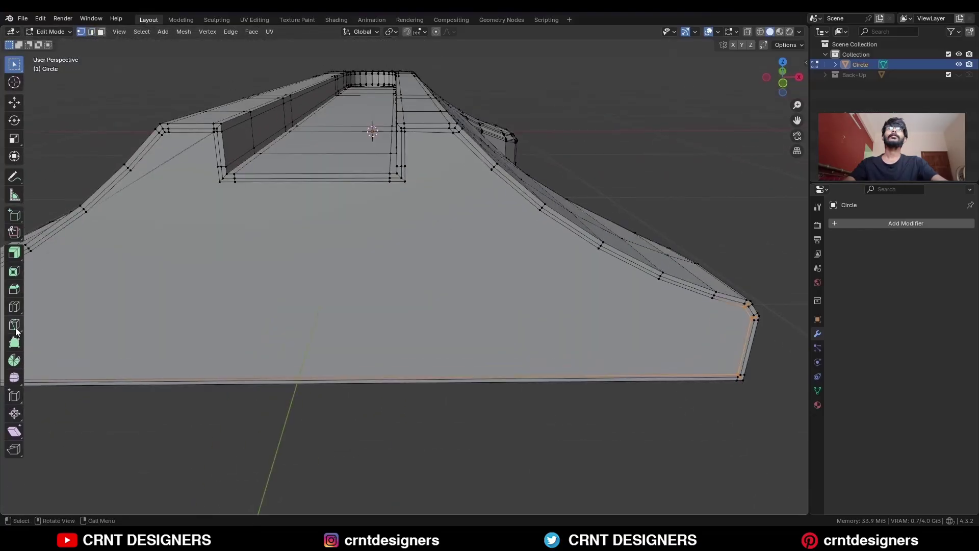
pyautogui.click(15, 328)
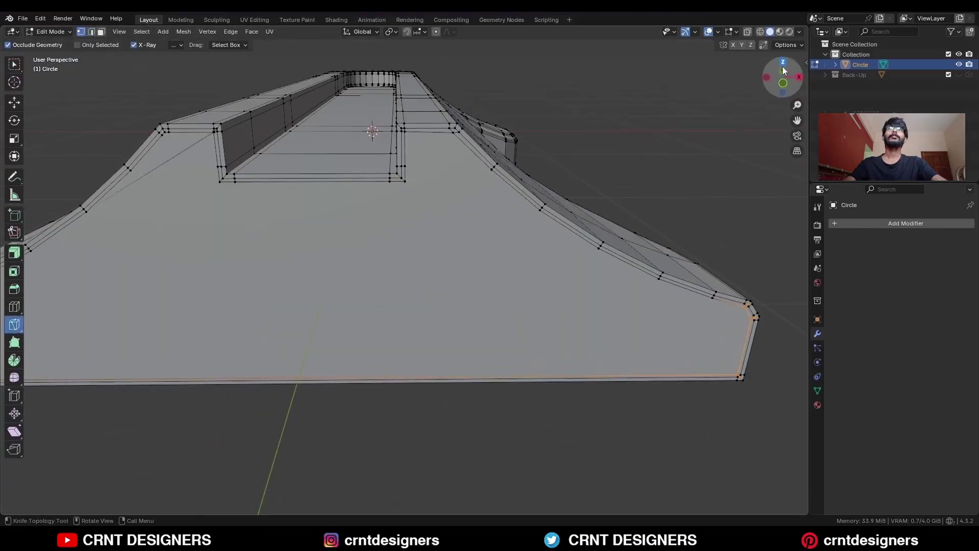
pyautogui.click(783, 82)
pyautogui.keyDown('shift'); pyautogui.moveTo(520, 135); pyautogui.dragTo(529, 215, button='middle'); pyautogui.keyUp('shift')
pyautogui.scroll(3, 529, 215)
pyautogui.click(401, 156)
pyautogui.press('a')
pyautogui.click(401, 365)
pyautogui.press('Return')
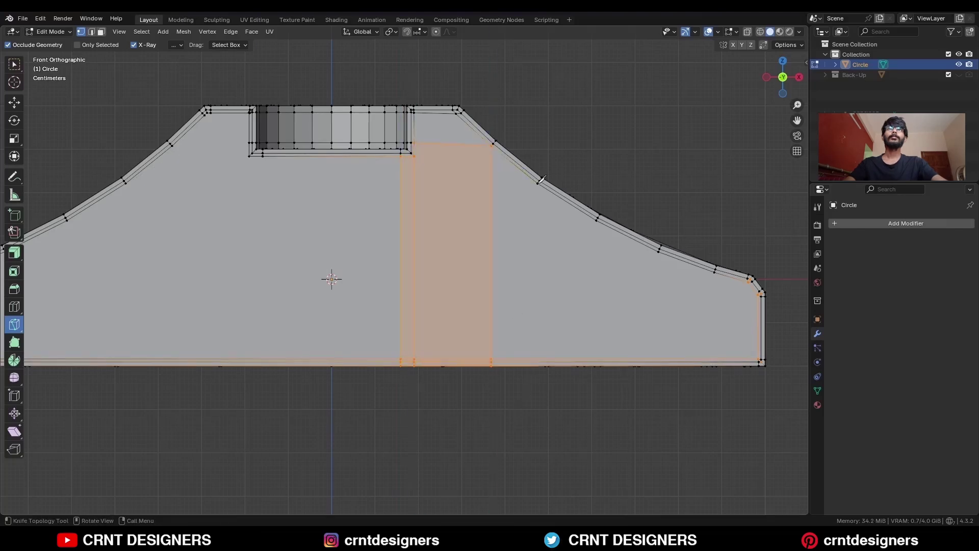
# Knife vertical cuts from the remaining concave profile vertices to the base, plus a horizontal cut from the side chamfer vertex towards the channel
pyautogui.click(714, 272)
pyautogui.press('a')
pyautogui.click(714, 366)
pyautogui.press('Return')
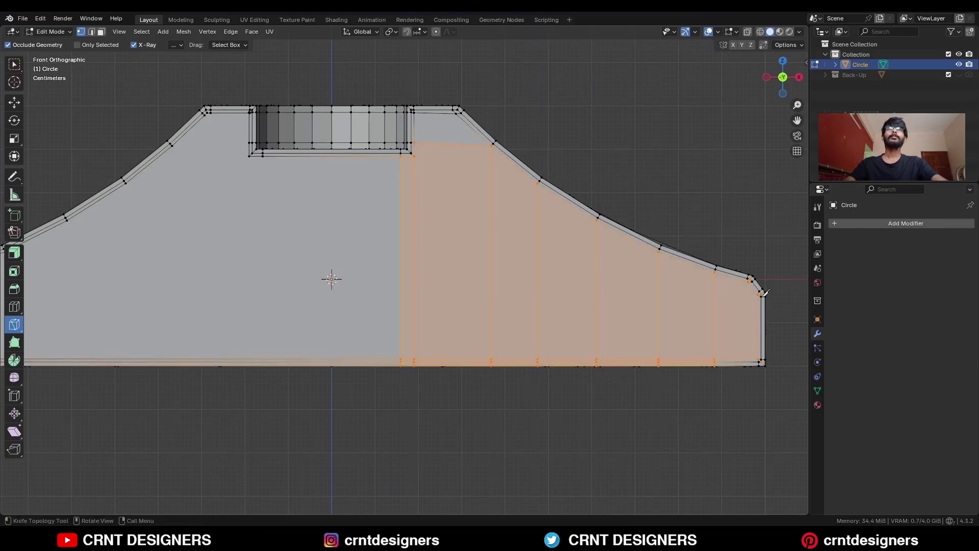
pyautogui.click(406, 294)
pyautogui.press('Return')
# Symmetrize the whole mesh from +X to -X to copy the end-face cuts to the other half
pyautogui.keyDown('shift'); pyautogui.moveTo(711, 249); pyautogui.dragTo(684, 211, button='middle'); pyautogui.keyUp('shift')
pyautogui.scroll(-2, 685, 211)
pyautogui.press('w')
pyautogui.click(646, 170)
pyautogui.press('a')
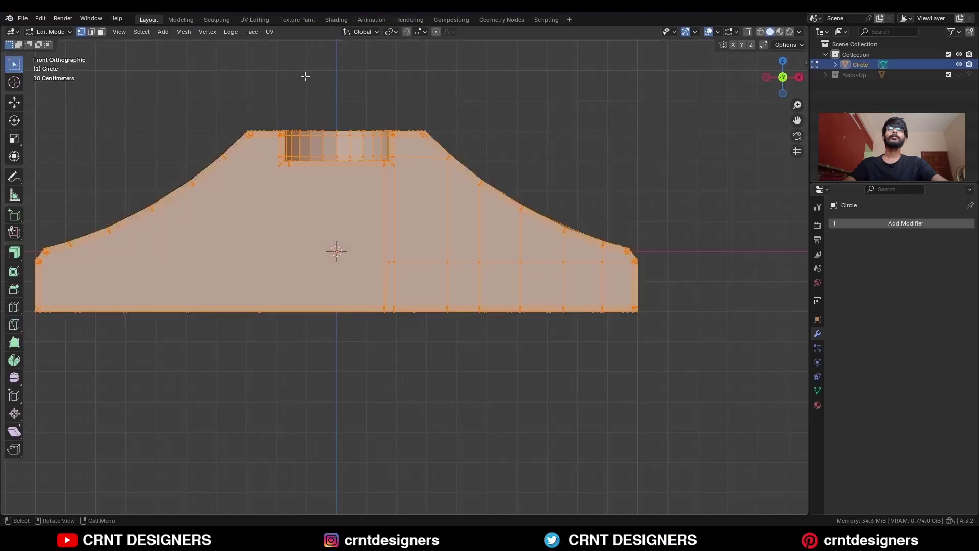
pyautogui.click(183, 32)
pyautogui.click(208, 179)
pyautogui.click(353, 70)
# Remove the stray vertices under the channel on the flat end and connect the horizontal cut straight across the middle
pyautogui.moveTo(424, 175); pyautogui.dragTo(434, 180, button='middle')
pyautogui.scroll(4, 441, 186)
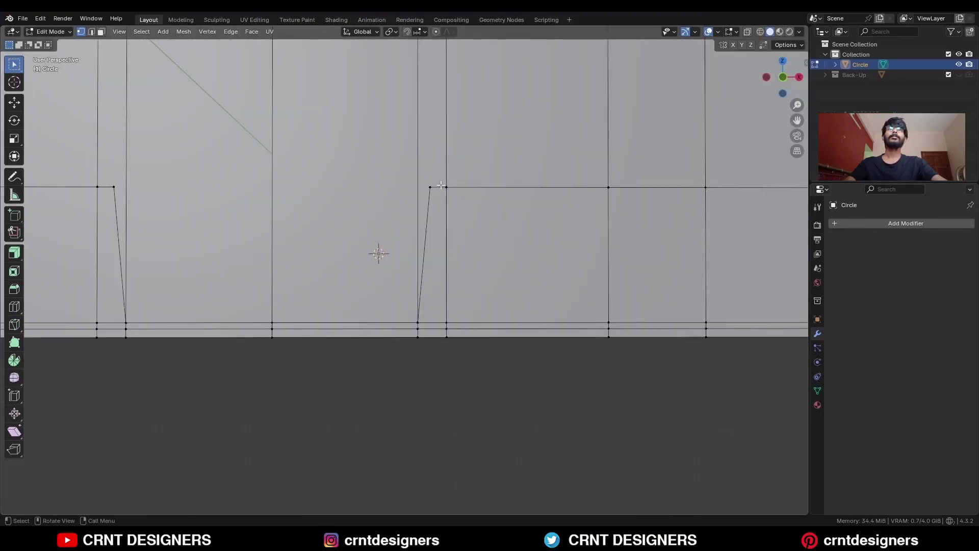
pyautogui.hotkey('ctrl', 'x')
pyautogui.press('1')
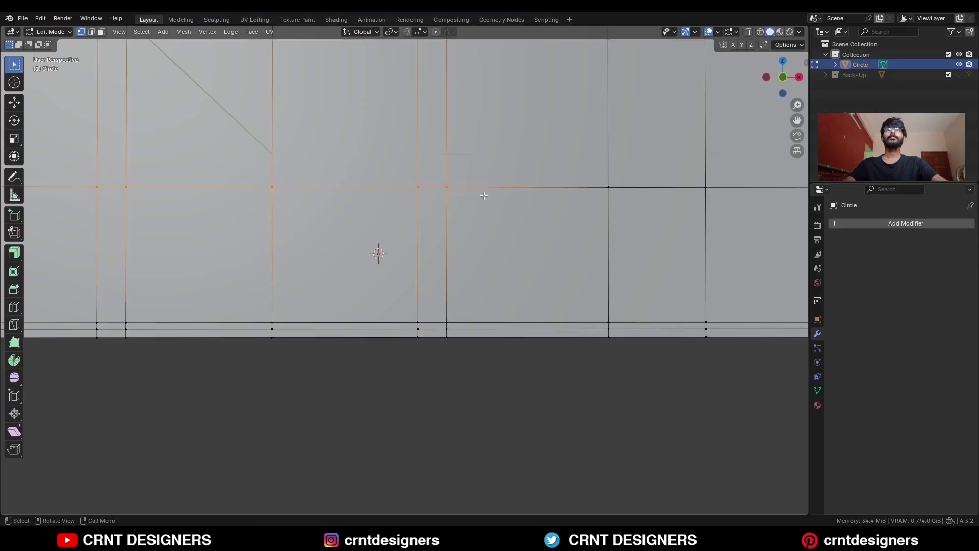
# Add a centered loop cut around the lower part of the body's side wall
pyautogui.scroll(-6, 510, 176)
pyautogui.moveTo(658, 191); pyautogui.dragTo(516, 261, button='middle')
pyautogui.hotkey('ctrl', 'r')
pyautogui.click(516, 261)
pyautogui.rightClick(520, 258)
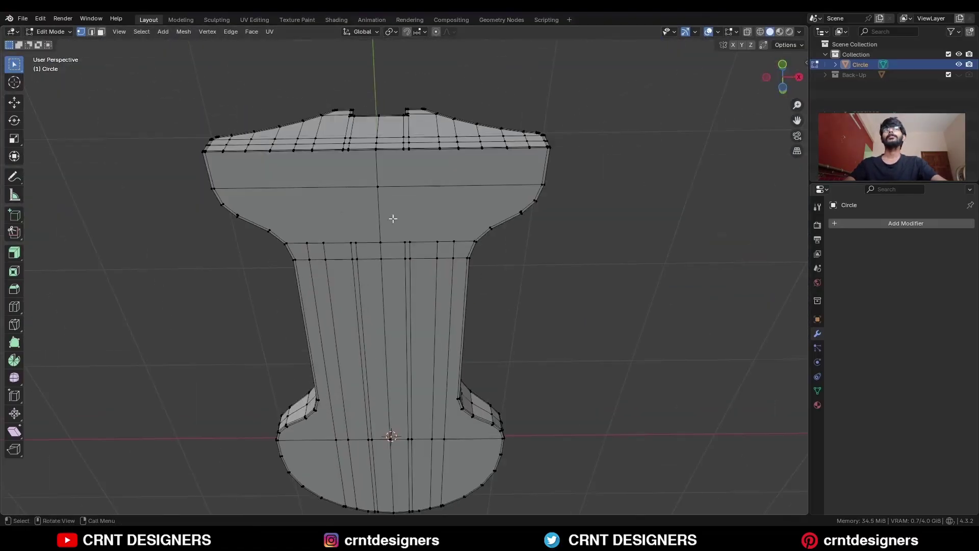
# Connect the vertices on the flat end's lower edge to the matching underside vertices at the notch on the +X half
pyautogui.keyDown('shift'); pyautogui.moveTo(379, 254); pyautogui.dragTo(394, 231, button='middle'); pyautogui.keyUp('shift')
pyautogui.scroll(1, 381, 180)
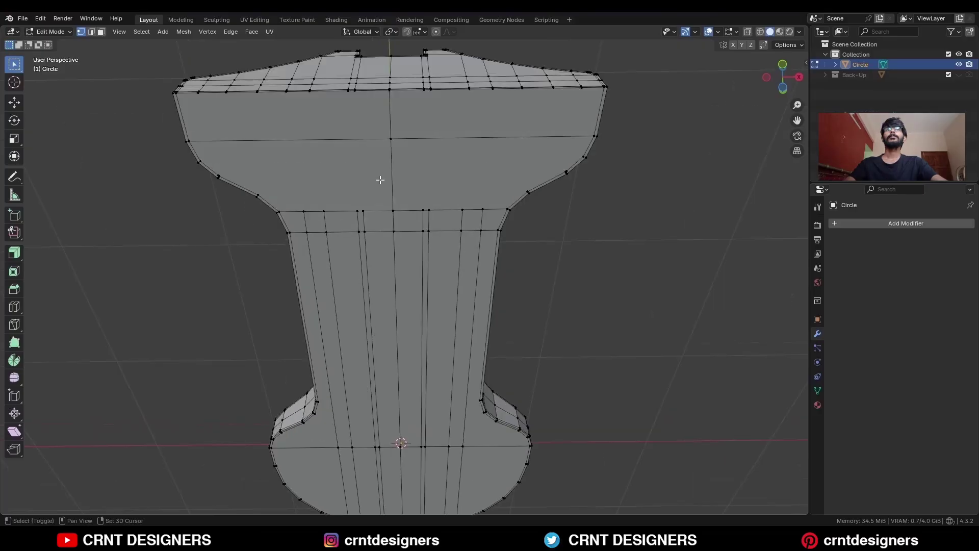
pyautogui.keyDown('shift'); pyautogui.moveTo(381, 179); pyautogui.dragTo(389, 270, button='middle'); pyautogui.keyUp('shift')
pyautogui.scroll(3, 449, 194)
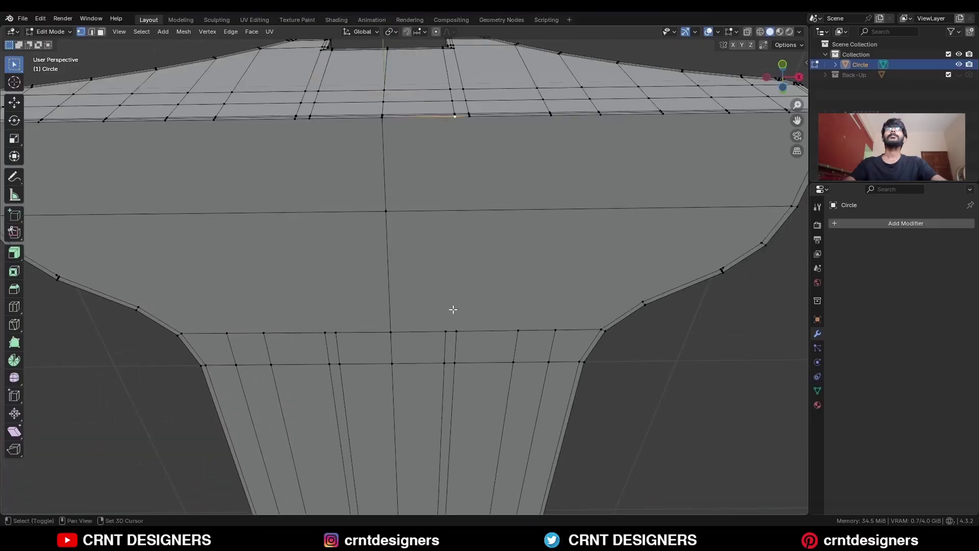
pyautogui.click(462, 331)
# Knife a line along X on the underside from the next notch curve vertex to the body's centerline
pyautogui.moveTo(550, 185); pyautogui.dragTo(552, 393, button='middle')
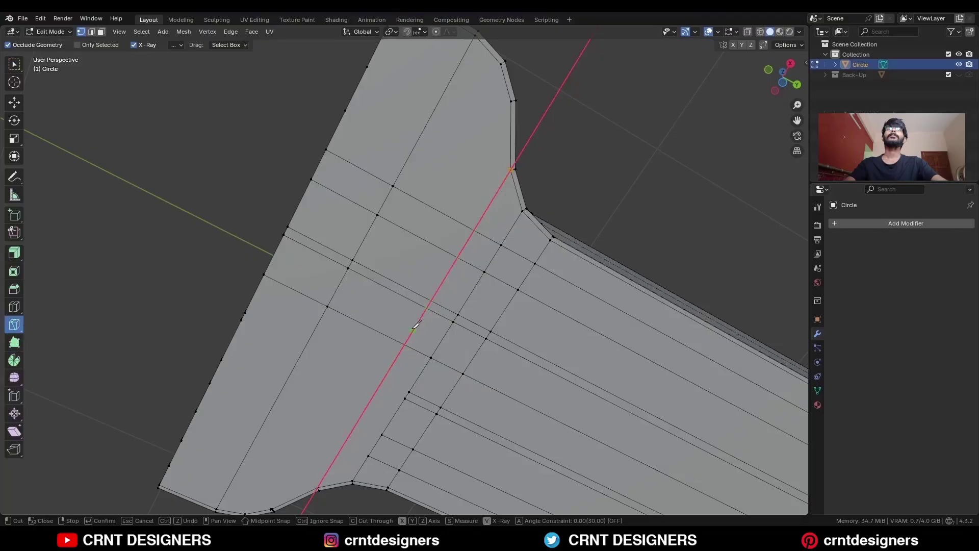
pyautogui.click(408, 339)
pyautogui.press('Return')
# Knife the underside from the remaining +X vertices of the flat end's lower edge to the vertices of the notch curve
pyautogui.moveTo(411, 339); pyautogui.dragTo(551, 139, button='middle')
pyautogui.click(529, 311)
pyautogui.press('Return')
pyautogui.click(457, 170)
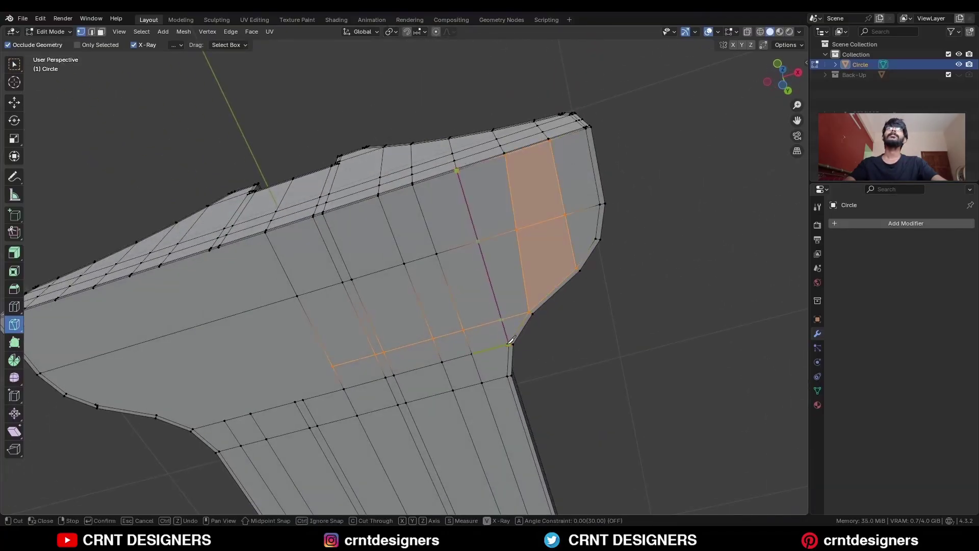
pyautogui.click(510, 344)
pyautogui.press('Return')
# Symmetrize the entire mesh from +X to -X to mirror the new underside topology
pyautogui.press('w')
pyautogui.press('2')
pyautogui.press('a')
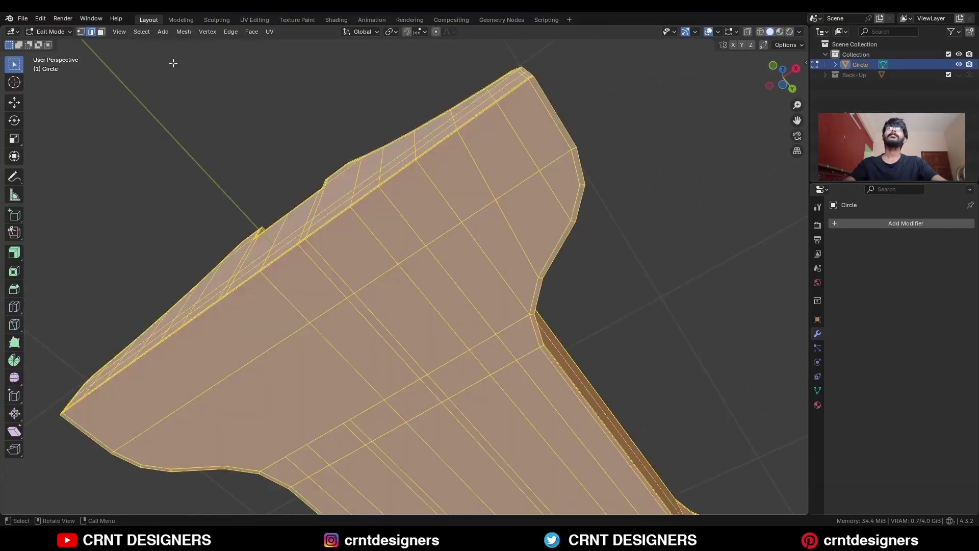
pyautogui.click(183, 32)
pyautogui.click(202, 187)
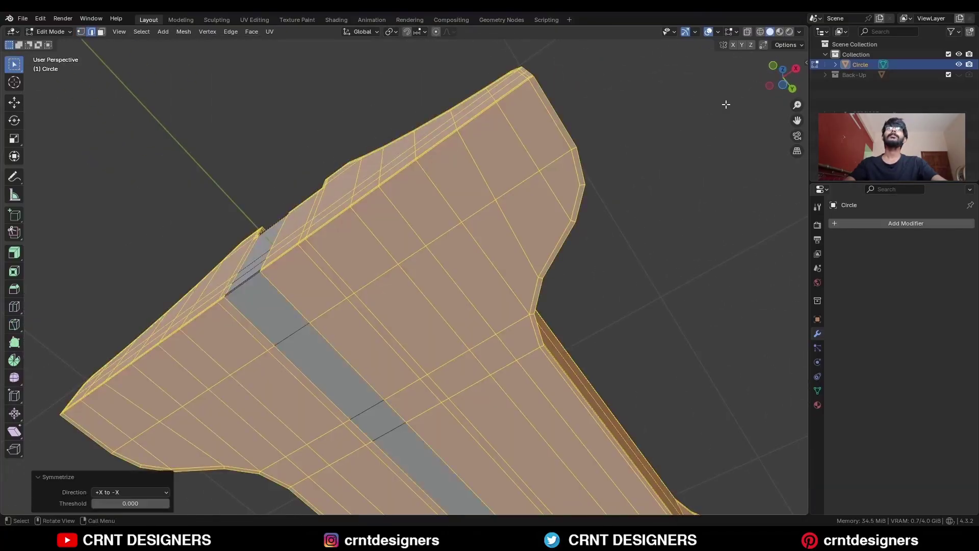
pyautogui.click(726, 105)
pyautogui.click(796, 68)
# Knife a vertical cut-through line close to the flat end in the side view and add a loop cut across the neighbouring section
pyautogui.click(14, 325)
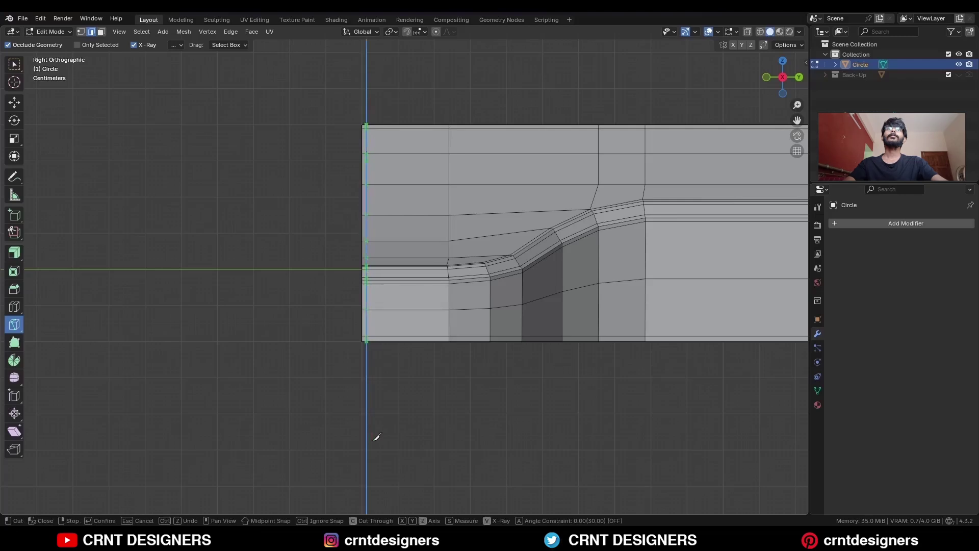
pyautogui.moveTo(400, 408); pyautogui.dragTo(442, 342, button='middle')
pyautogui.hotkey('ctrl', 'r')
pyautogui.click(442, 341)
# Finish the cut edits, add a level 2 Subdivision modifier to the body and turn off the modifier's Edit Mode display
pyautogui.scroll(-2, 459, 306)
pyautogui.click(502, 241)
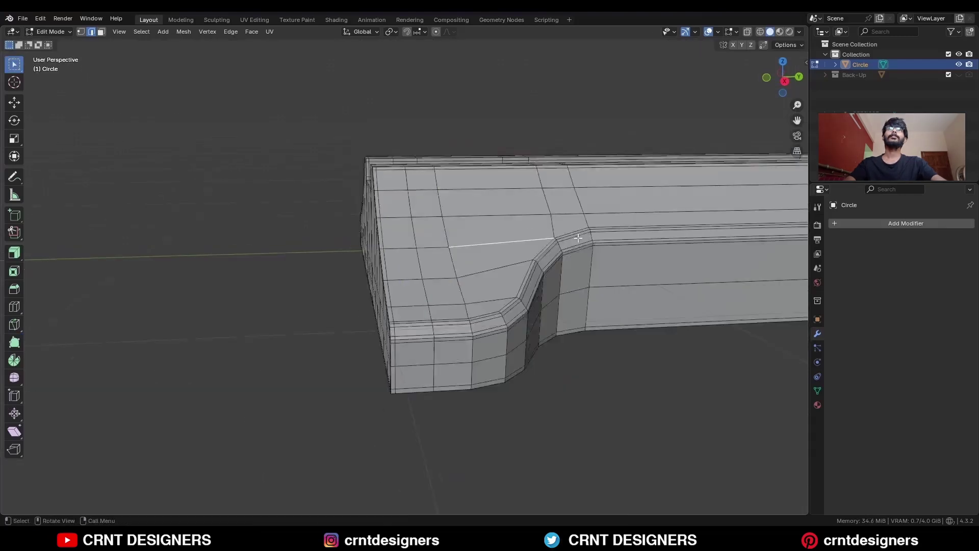
pyautogui.press('Tab')
pyautogui.moveTo(502, 240); pyautogui.dragTo(533, 315, button='middle')
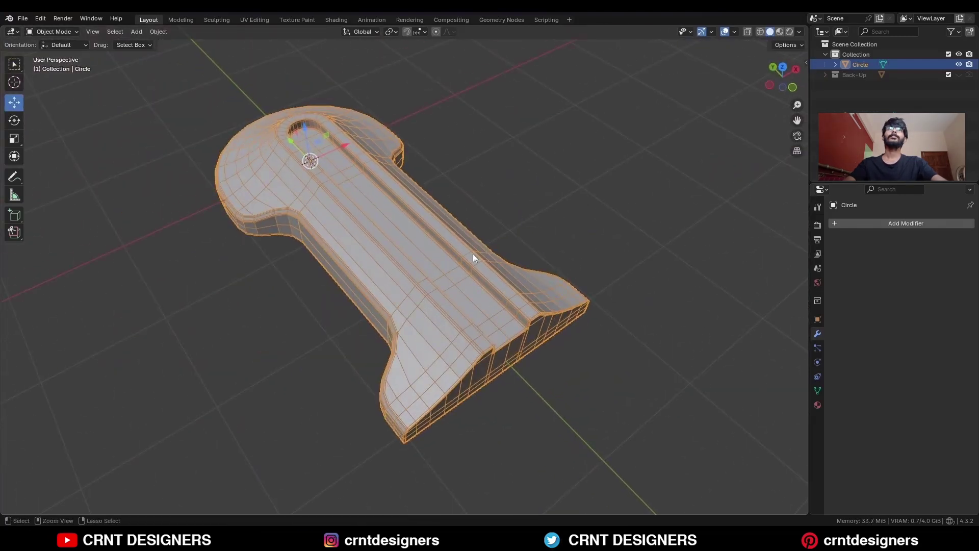
pyautogui.hotkey('ctrl', '2')
pyautogui.moveTo(472, 253); pyautogui.dragTo(402, 223, button='middle')
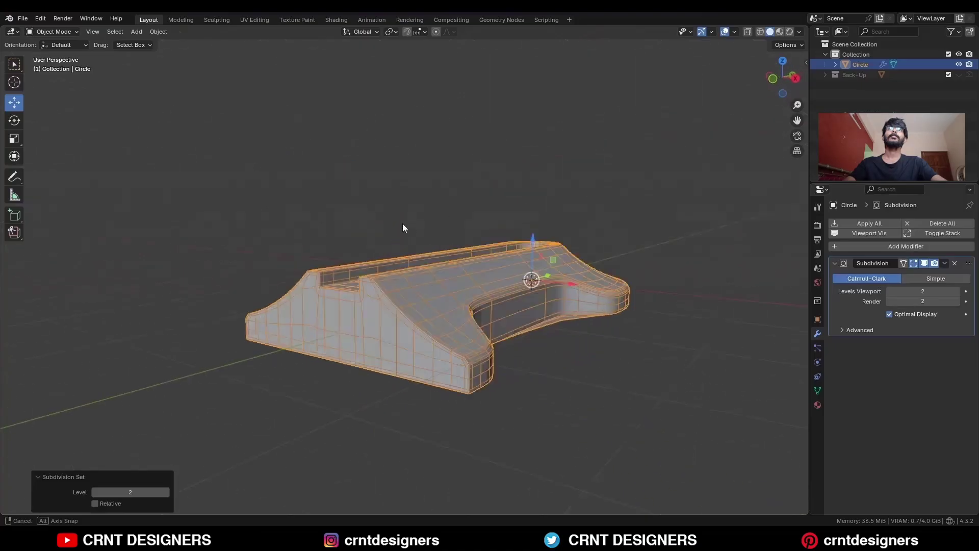
pyautogui.press('Tab')
pyautogui.moveTo(641, 322); pyautogui.dragTo(562, 283, button='middle')
pyautogui.click(610, 291)
# Connect opposite outline vertices with a crosswise edge on the underside of the rounded end
pyautogui.press('1')
pyautogui.click(426, 207)
pyautogui.keyDown('shift'); pyautogui.click(397, 345); pyautogui.keyUp('shift')
pyautogui.press('j')
pyautogui.press('j')
# Dissolve the surplus lengthwise edges on one half of the rounded end's underside
pyautogui.moveTo(459, 286); pyautogui.dragTo(346, 277, button='middle')
pyautogui.scroll(3, 345, 277)
pyautogui.press('2')
pyautogui.press('1')
pyautogui.click(656, 294)
pyautogui.keyDown('shift'); pyautogui.click(411, 224); pyautogui.keyUp('shift')
pyautogui.press('2')
pyautogui.hotkey('ctrl', 'x')
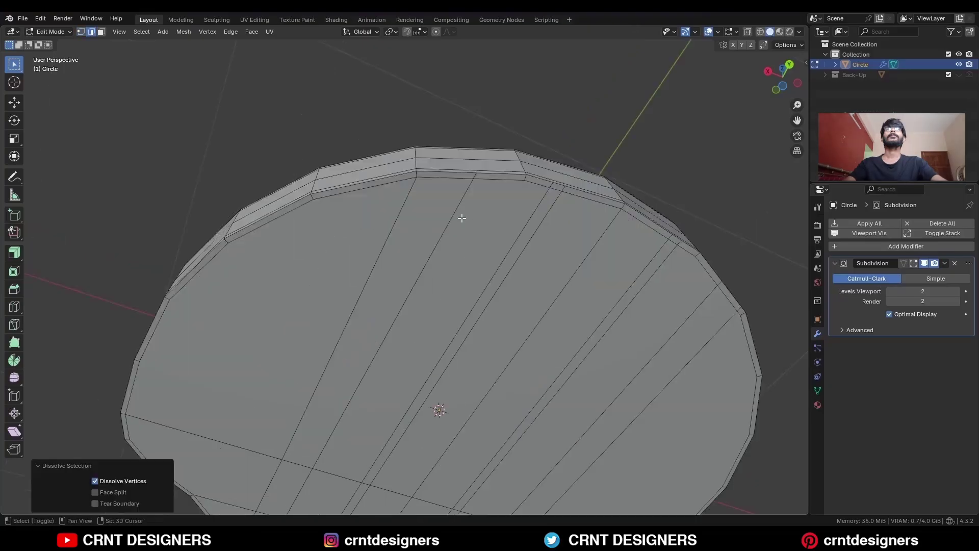
pyautogui.click(481, 202)
pyautogui.hotkey('ctrl', 'x')
# Merge neighbouring vertices At Last on the crosswise line of the rounded end's underside to reduce the lengthwise lines
pyautogui.scroll(-4, 471, 221)
pyautogui.moveTo(471, 220); pyautogui.dragTo(492, 192, button='middle')
pyautogui.press('1')
pyautogui.click(444, 277)
pyautogui.keyDown('shift'); pyautogui.click(478, 273); pyautogui.keyUp('shift')
pyautogui.press('m')
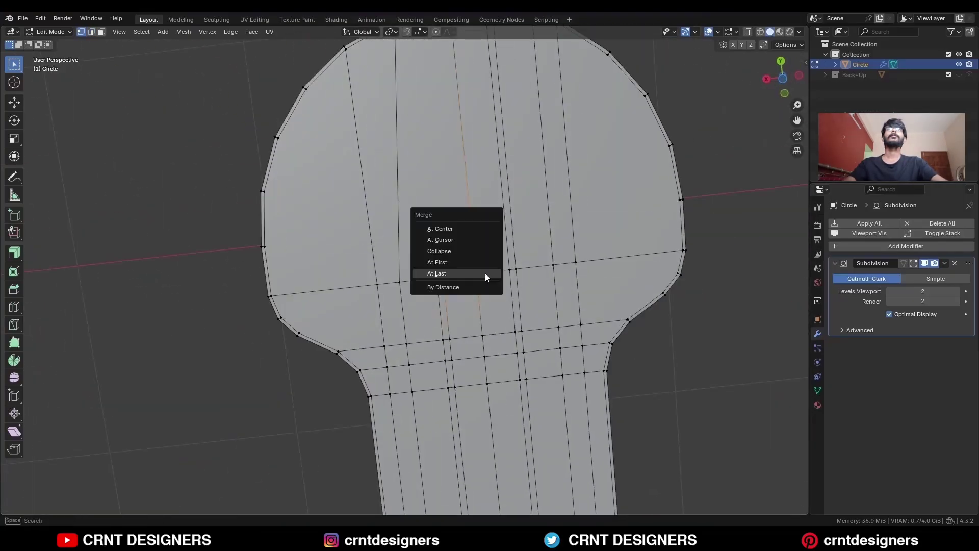
pyautogui.click(485, 275)
pyautogui.click(440, 278)
pyautogui.keyDown('shift'); pyautogui.click(400, 281); pyautogui.keyUp('shift')
# Knife three crosswise lines from the +X rim vertices to the centerline on the rounded end's underside
pyautogui.keyDown('shift'); pyautogui.moveTo(475, 264); pyautogui.dragTo(494, 361, button='middle'); pyautogui.keyUp('shift')
pyautogui.click(14, 324)
pyautogui.moveTo(281, 344); pyautogui.dragTo(490, 321)
pyautogui.moveTo(282, 290); pyautogui.dragTo(484, 267)
pyautogui.moveTo(297, 237); pyautogui.dragTo(480, 216)
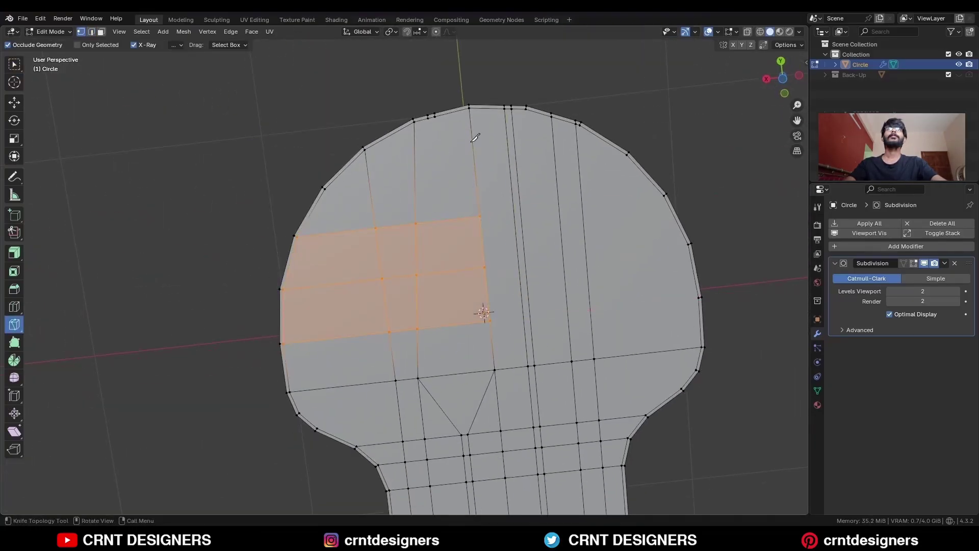
pyautogui.click(15, 64)
# Symmetrize the entire mesh to mirror the three crosswise underside cuts to the other half
pyautogui.moveTo(472, 141); pyautogui.dragTo(479, 267, button='middle')
pyautogui.press('2')
pyautogui.press('a')
pyautogui.click(189, 34)
pyautogui.press('Tab')
pyautogui.press('Tab')
# Knife an extra crosswise line beside the triangular faces at the underside's neck and merge the leftover vertices At Last
pyautogui.moveTo(460, 325); pyautogui.dragTo(352, 250, button='middle')
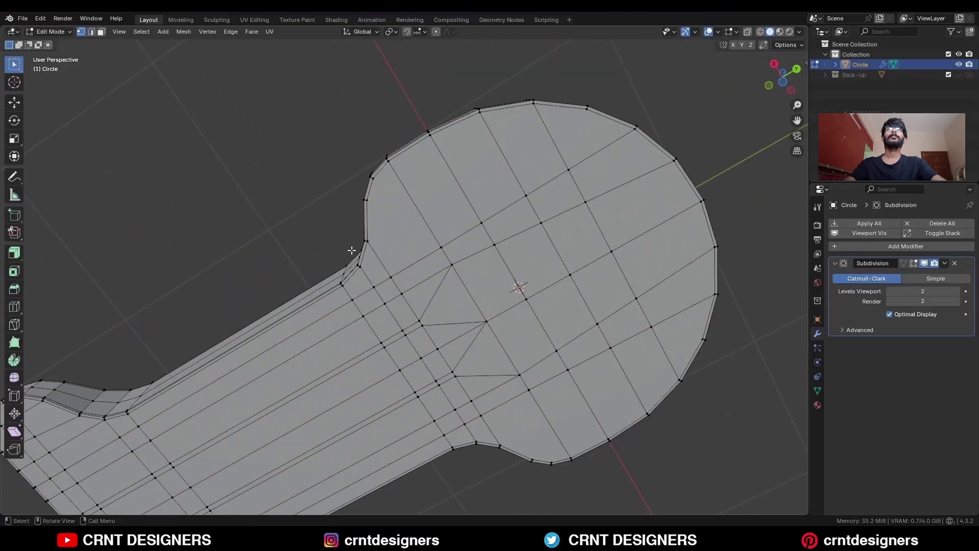
pyautogui.click(501, 383)
pyautogui.press('Return')
pyautogui.click(15, 64)
pyautogui.scroll(3, 454, 301)
pyautogui.press('m')
pyautogui.scroll(-2, 453, 252)
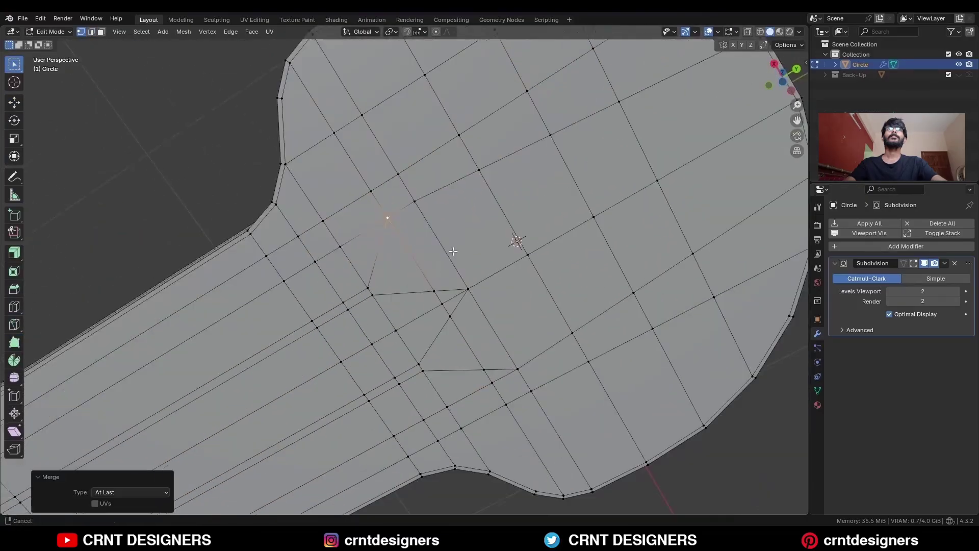
pyautogui.press('m')
pyautogui.press('Tab')
# Symmetrize the entire mesh from +X to -X to mirror the cleaned neck topology
pyautogui.scroll(-4, 595, 105)
pyautogui.press('Tab')
pyautogui.press('a')
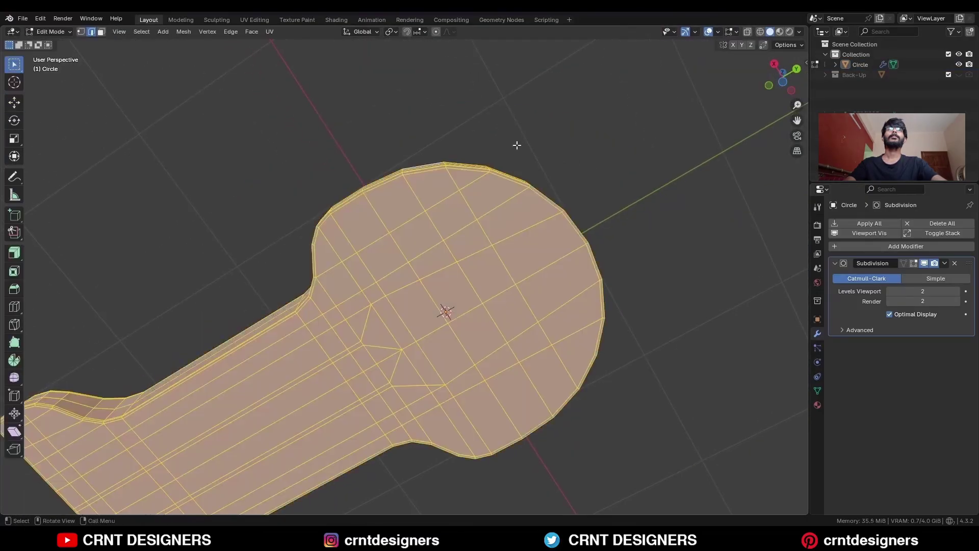
pyautogui.click(184, 32)
pyautogui.click(194, 168)
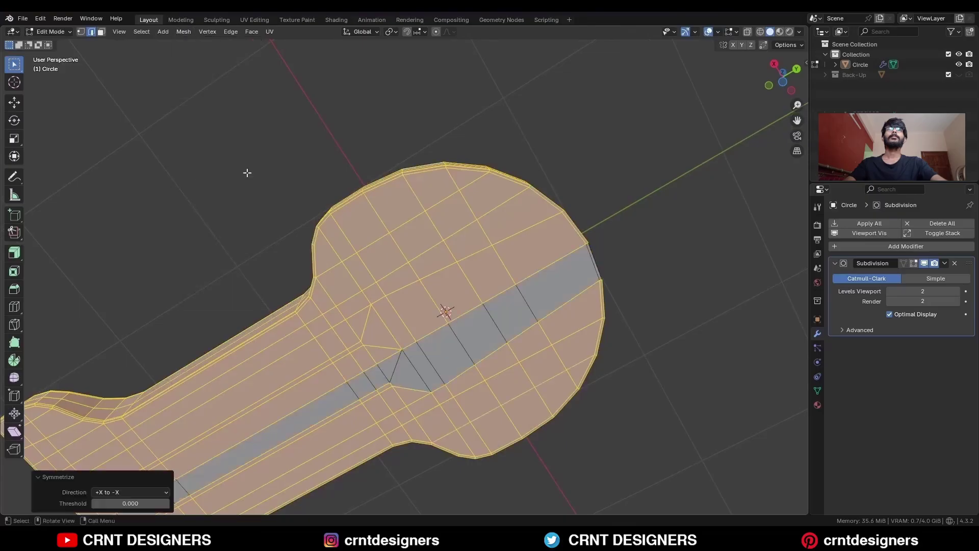
pyautogui.press('Tab')
pyautogui.moveTo(356, 148); pyautogui.dragTo(394, 271, button='middle')
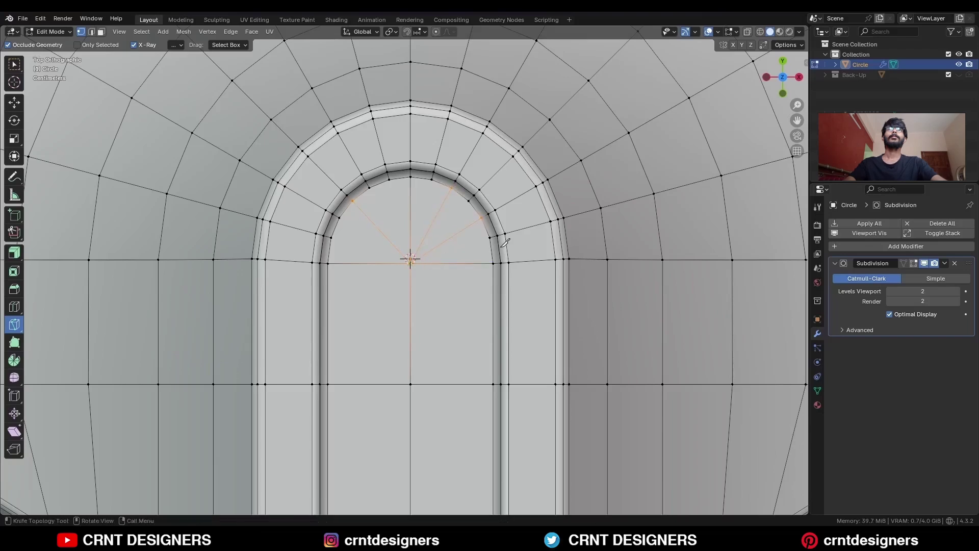
# Symmetrize the entire mesh to mirror the radial cuts in the floor of the channel's rounded end
pyautogui.press('Tab')
pyautogui.press('Tab')
pyautogui.press('a')
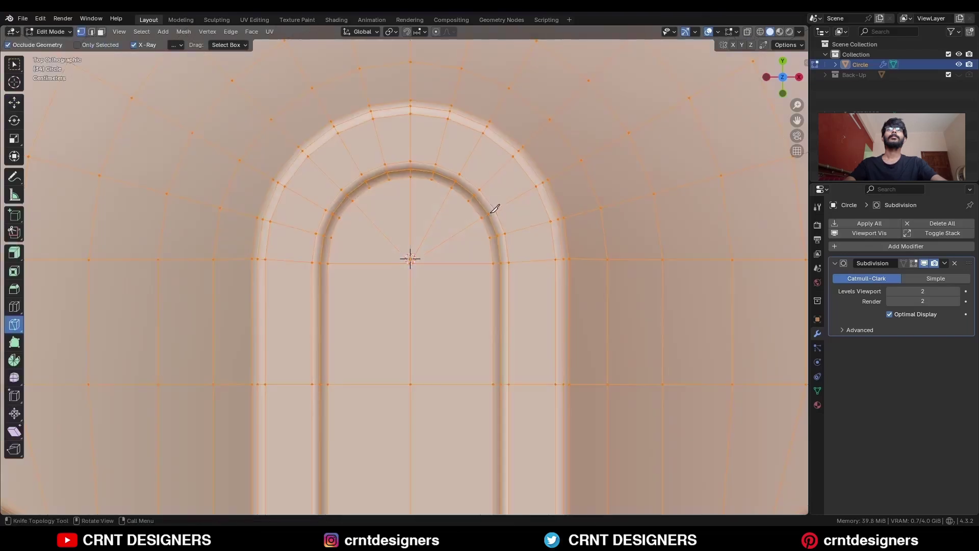
pyautogui.click(179, 32)
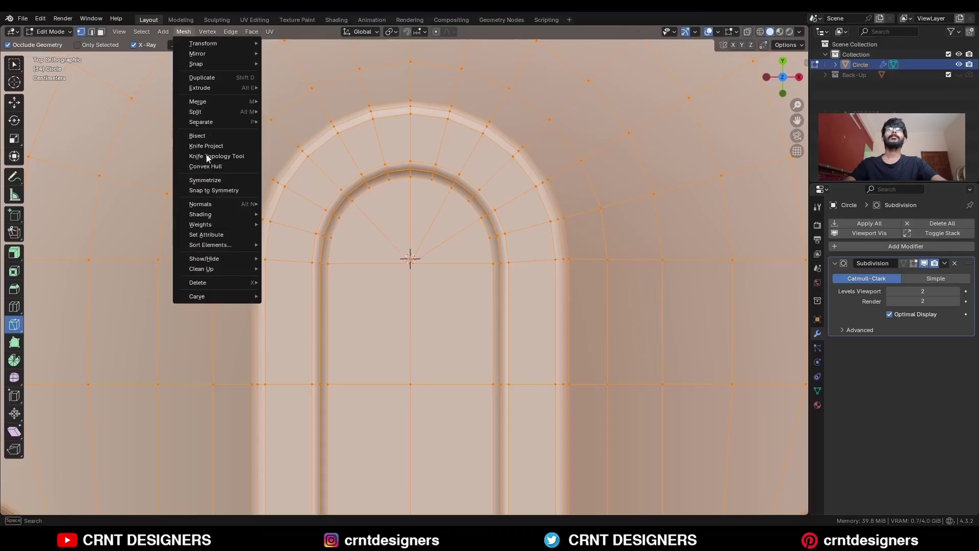
pyautogui.click(213, 180)
pyautogui.press('Tab')
pyautogui.press('Tab')
pyautogui.press('k')
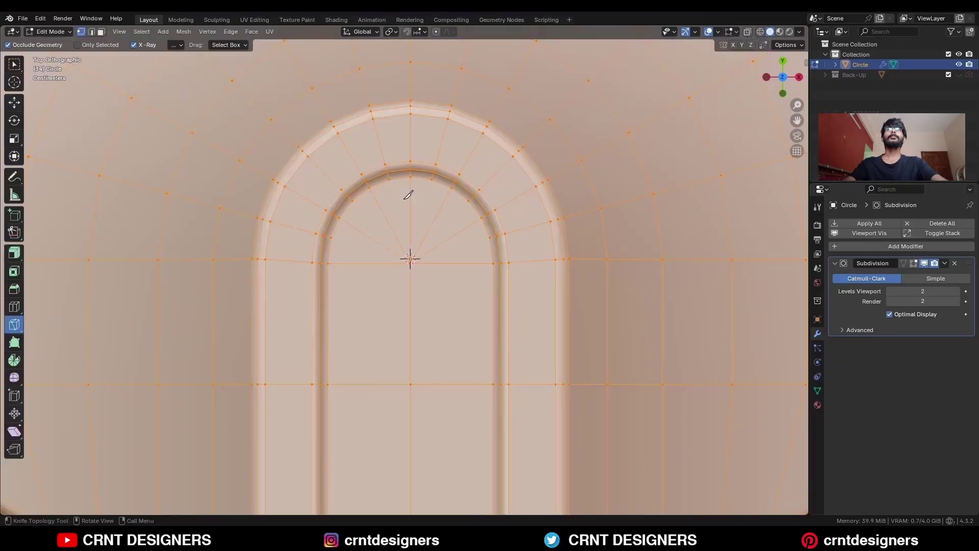
pyautogui.press('Escape')
pyautogui.press('3')
pyautogui.click(367, 247)
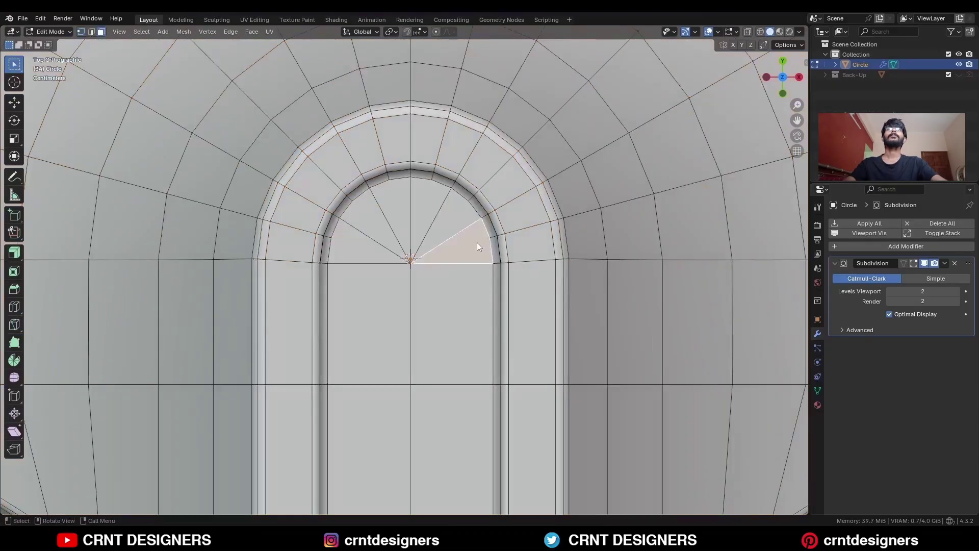
# Hide the viewport overlays and examine the smoothed body's surface from the top, side and other angles
pyautogui.press('Tab')
pyautogui.scroll(-5, 592, 247)
pyautogui.click(652, 219)
pyautogui.hotkey('alt', 'shift', 'z')
pyautogui.scroll(-3, 609, 257)
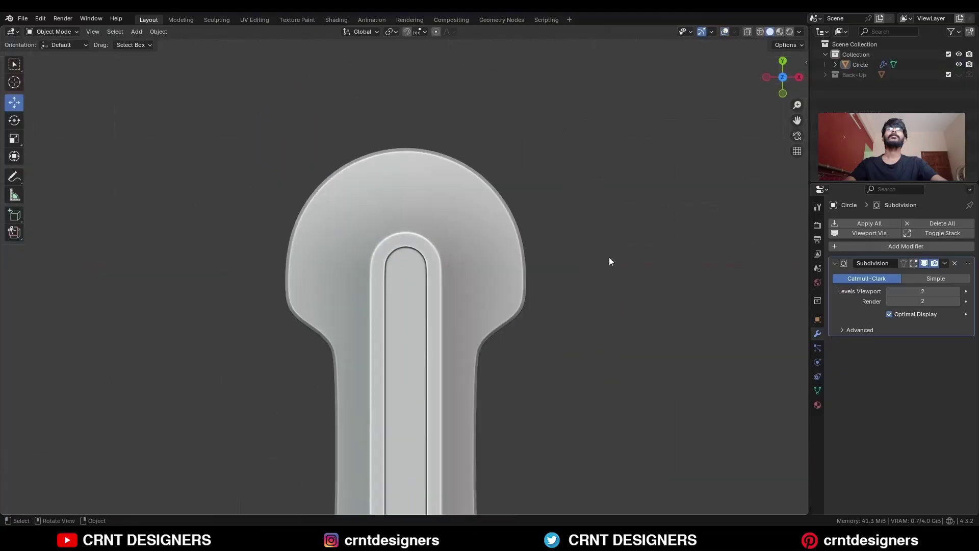
pyautogui.moveTo(610, 261); pyautogui.dragTo(408, 317, button='middle')
pyautogui.click(782, 77)
pyautogui.keyDown('shift'); pyautogui.moveTo(737, 109); pyautogui.dragTo(728, 66, button='middle'); pyautogui.keyUp('shift')
pyautogui.click(767, 78)
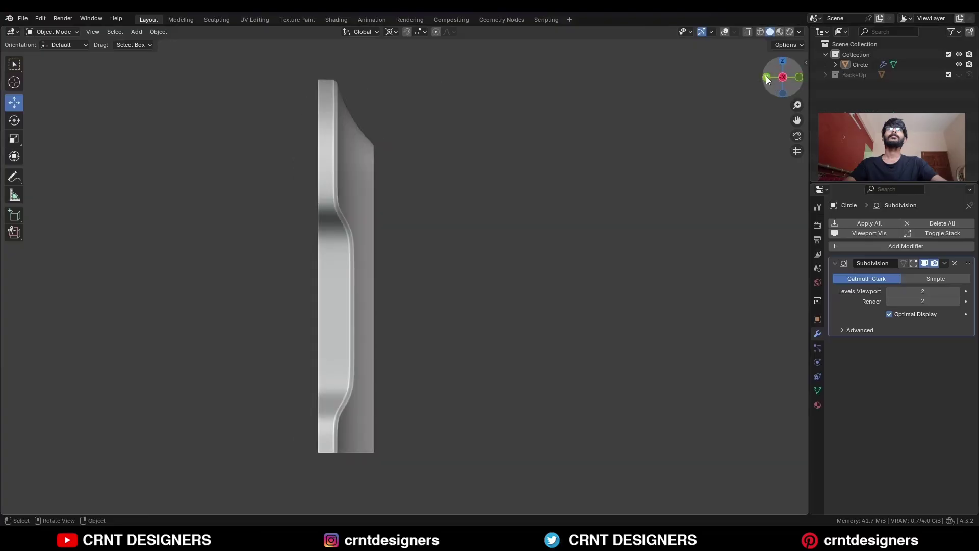